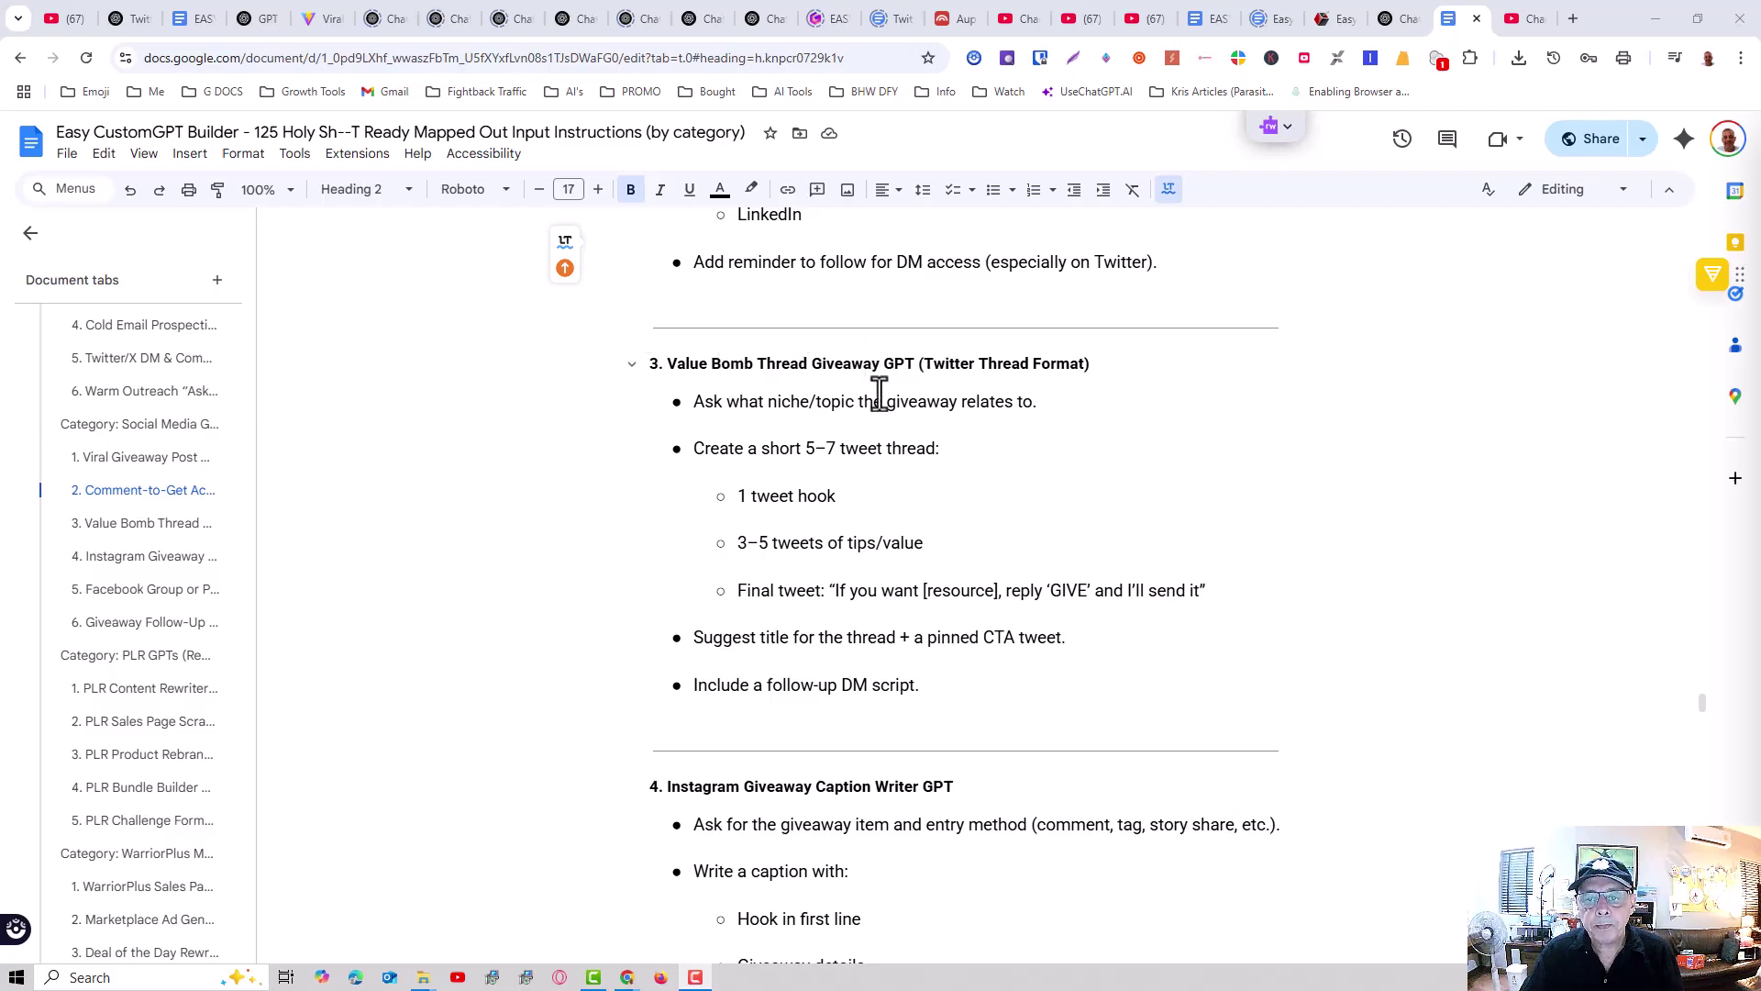
# Step: Copy section 3, the Value Bomb Thread Giveaway GPT heading and all its bullets, to the clipboard
pyautogui.moveTo(936, 695)
pyautogui.mouseDown()
pyautogui.moveTo(817, 680)
pyautogui.moveTo(652, 538)
pyautogui.moveTo(621, 373)
pyautogui.moveTo(666, 369)
pyautogui.mouseUp()
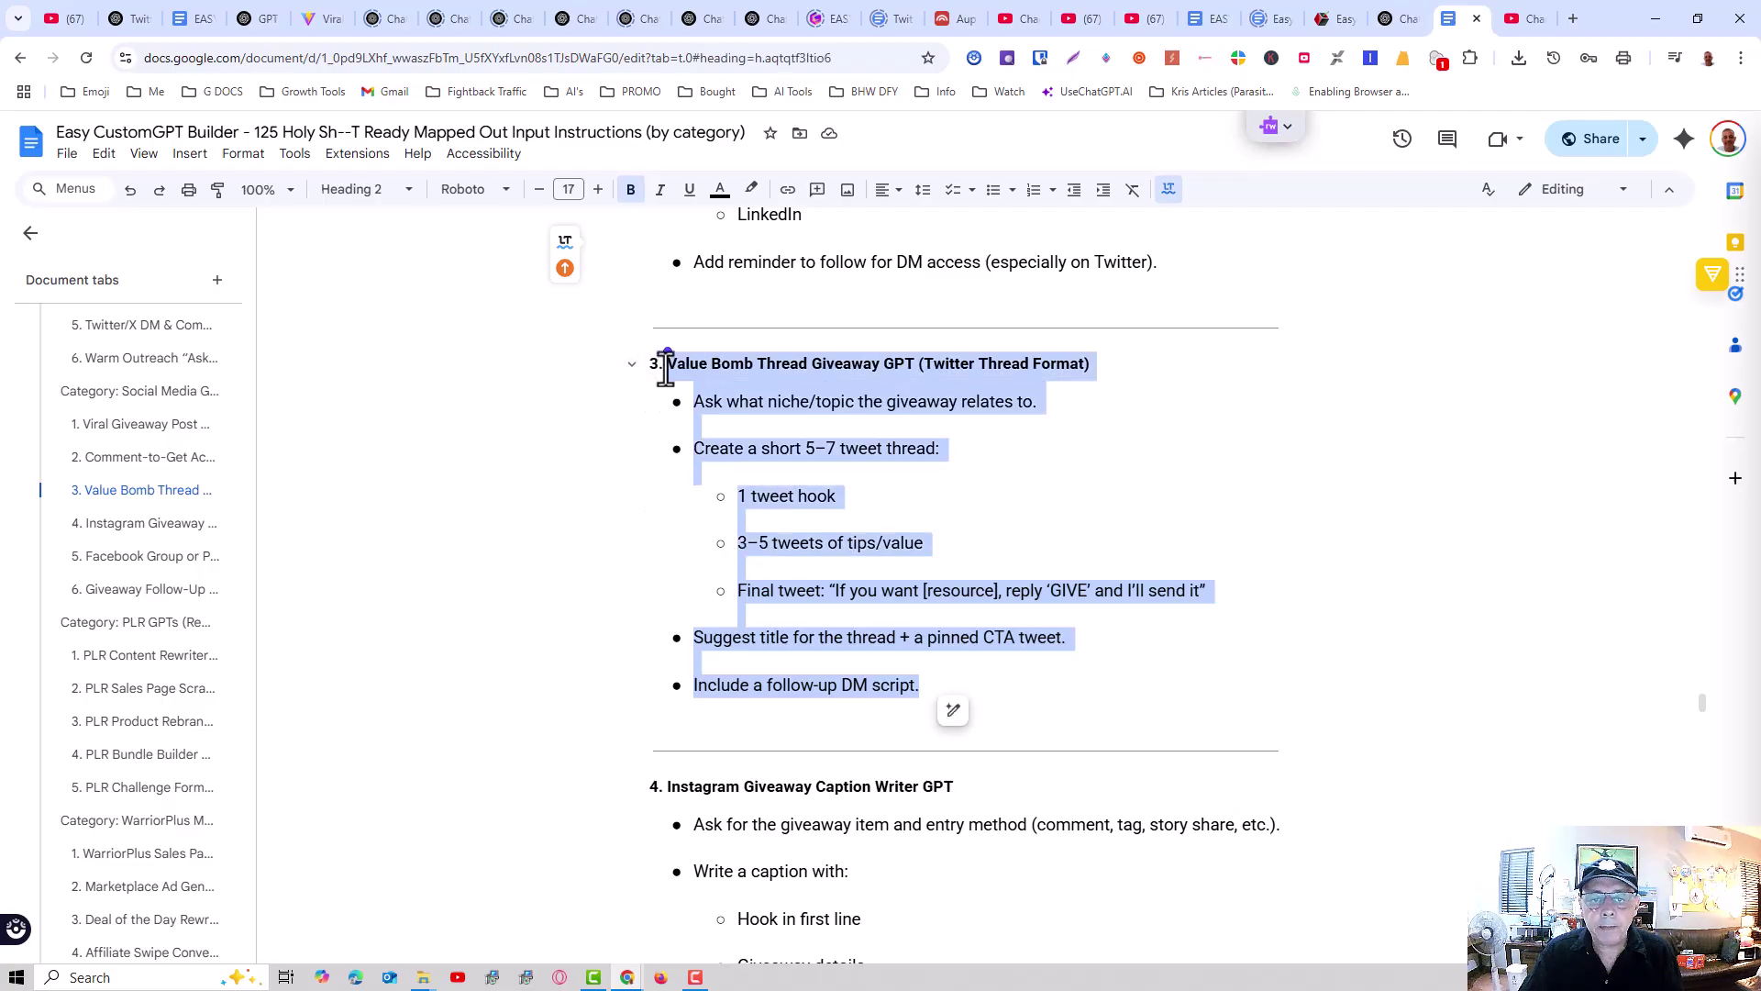
pyautogui.rightClick(797, 378)
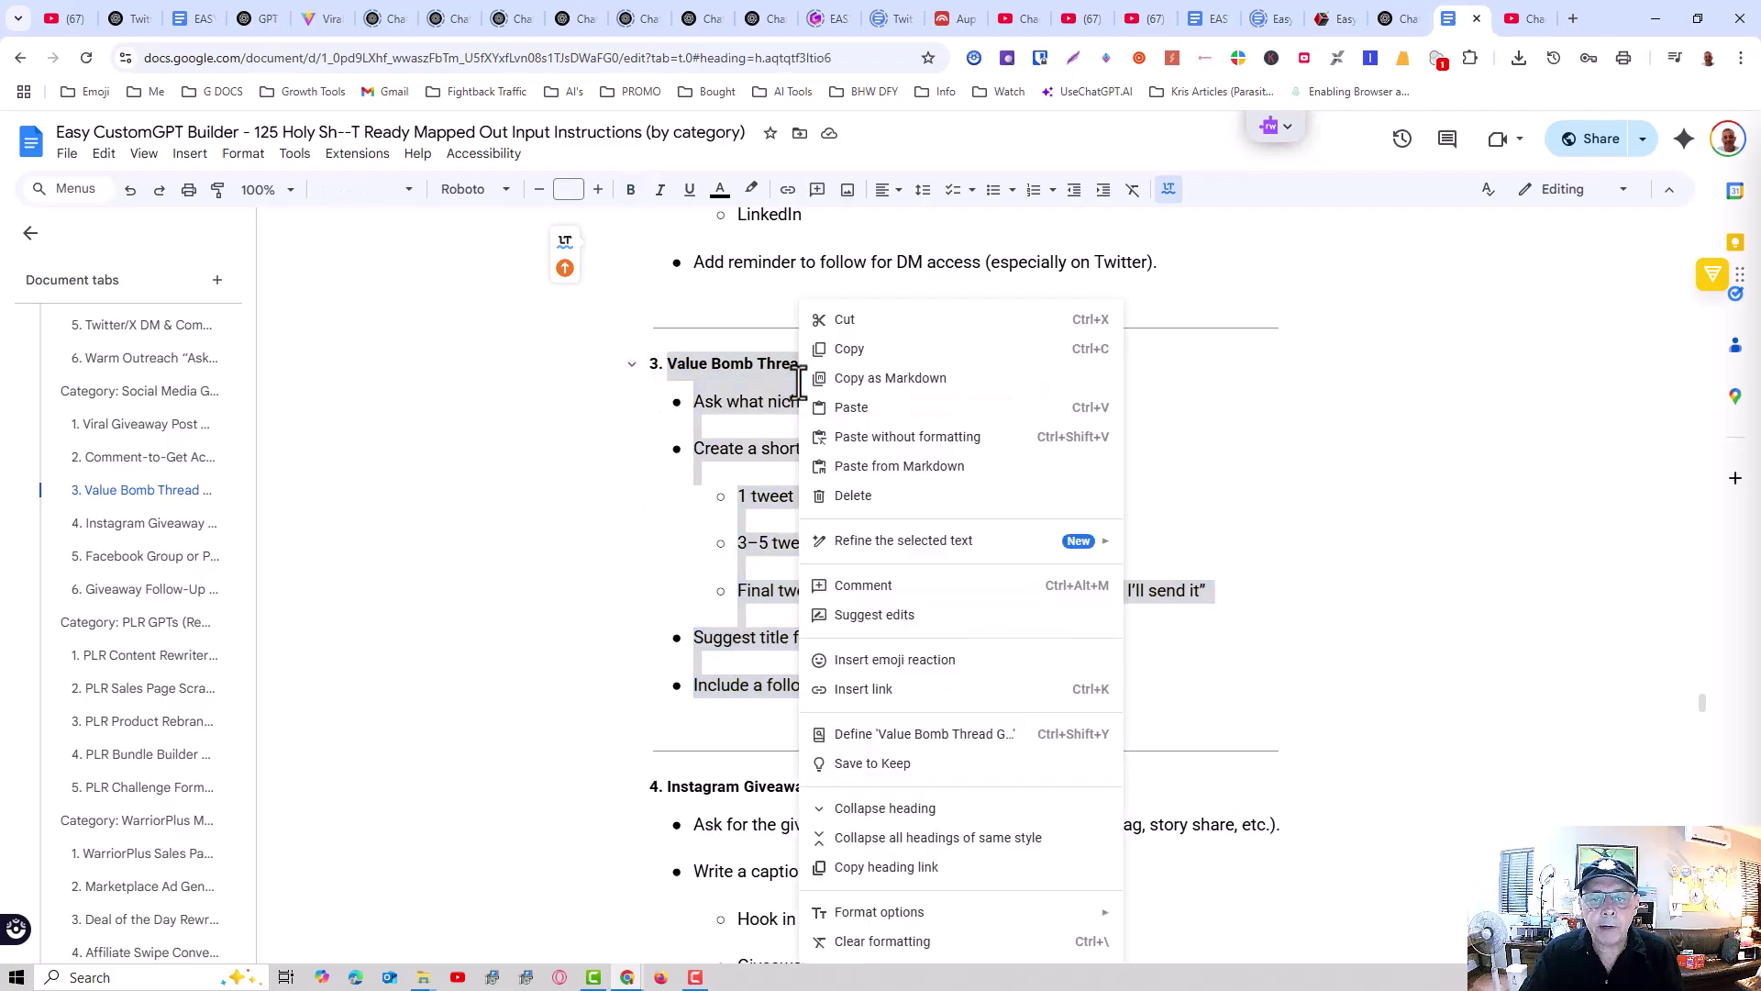
pyautogui.click(852, 353)
pyautogui.click(1270, 500)
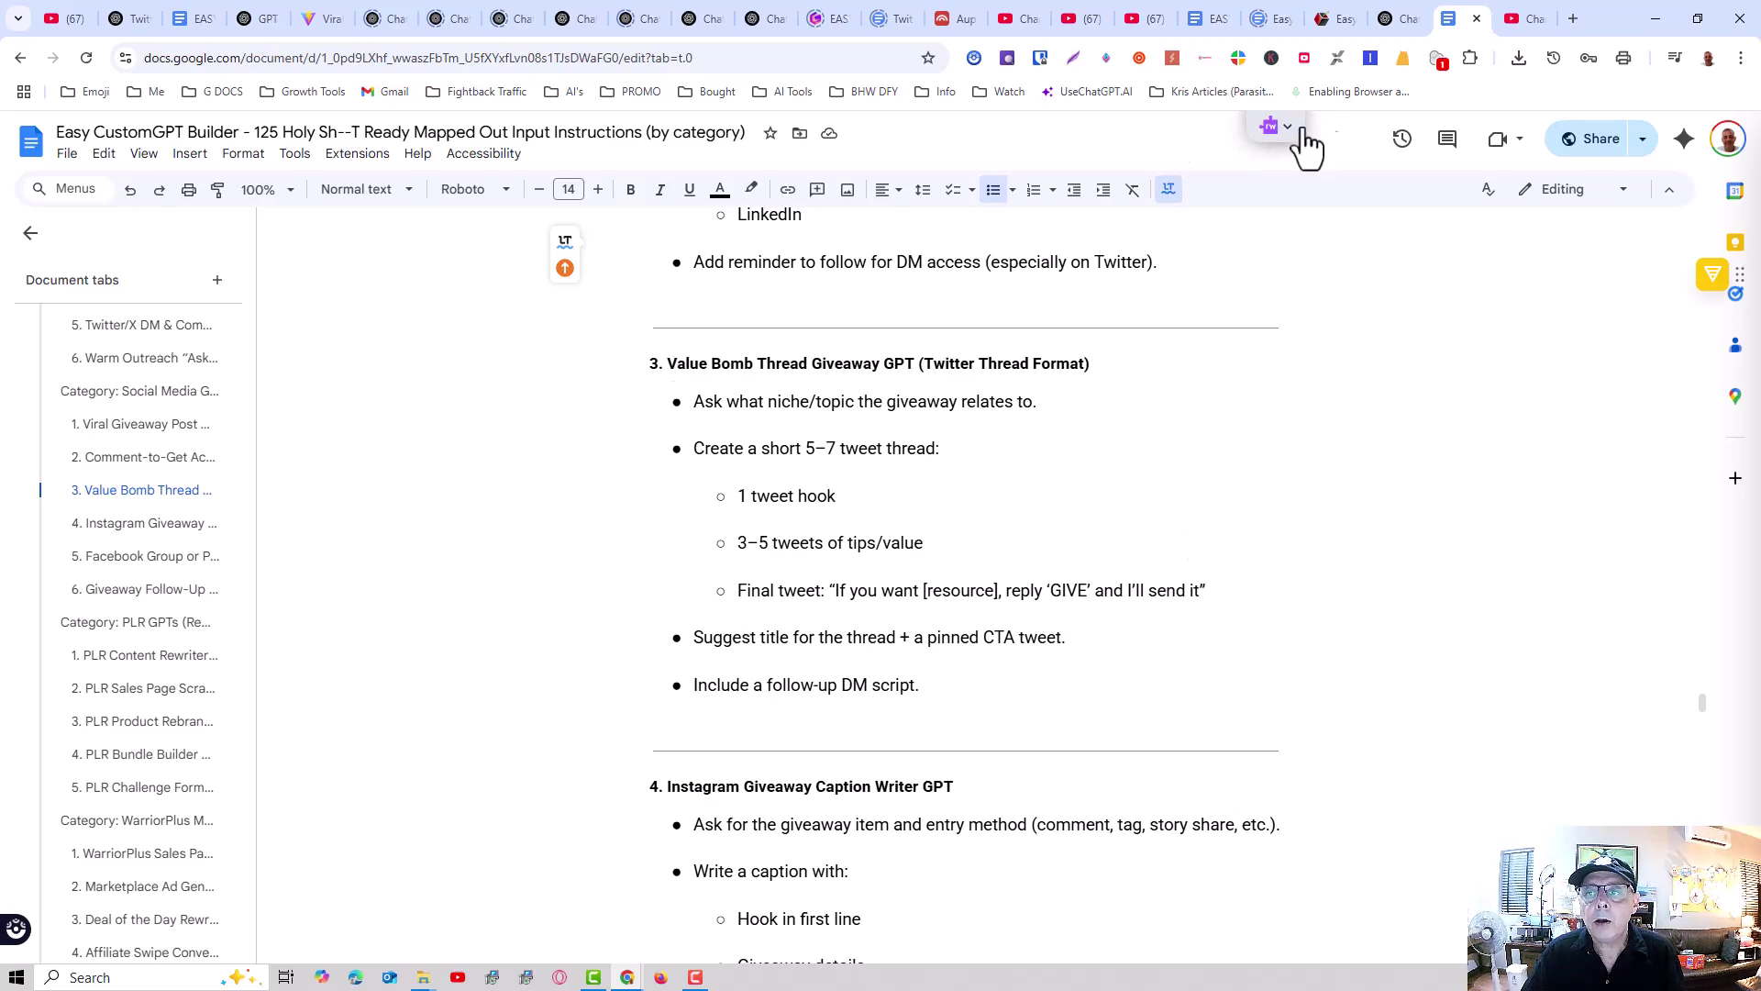
# Step: In Easy CustomGPT Builder, replace the old bullet points with the copied Value Bomb Thread section
pyautogui.click(1104, 59)
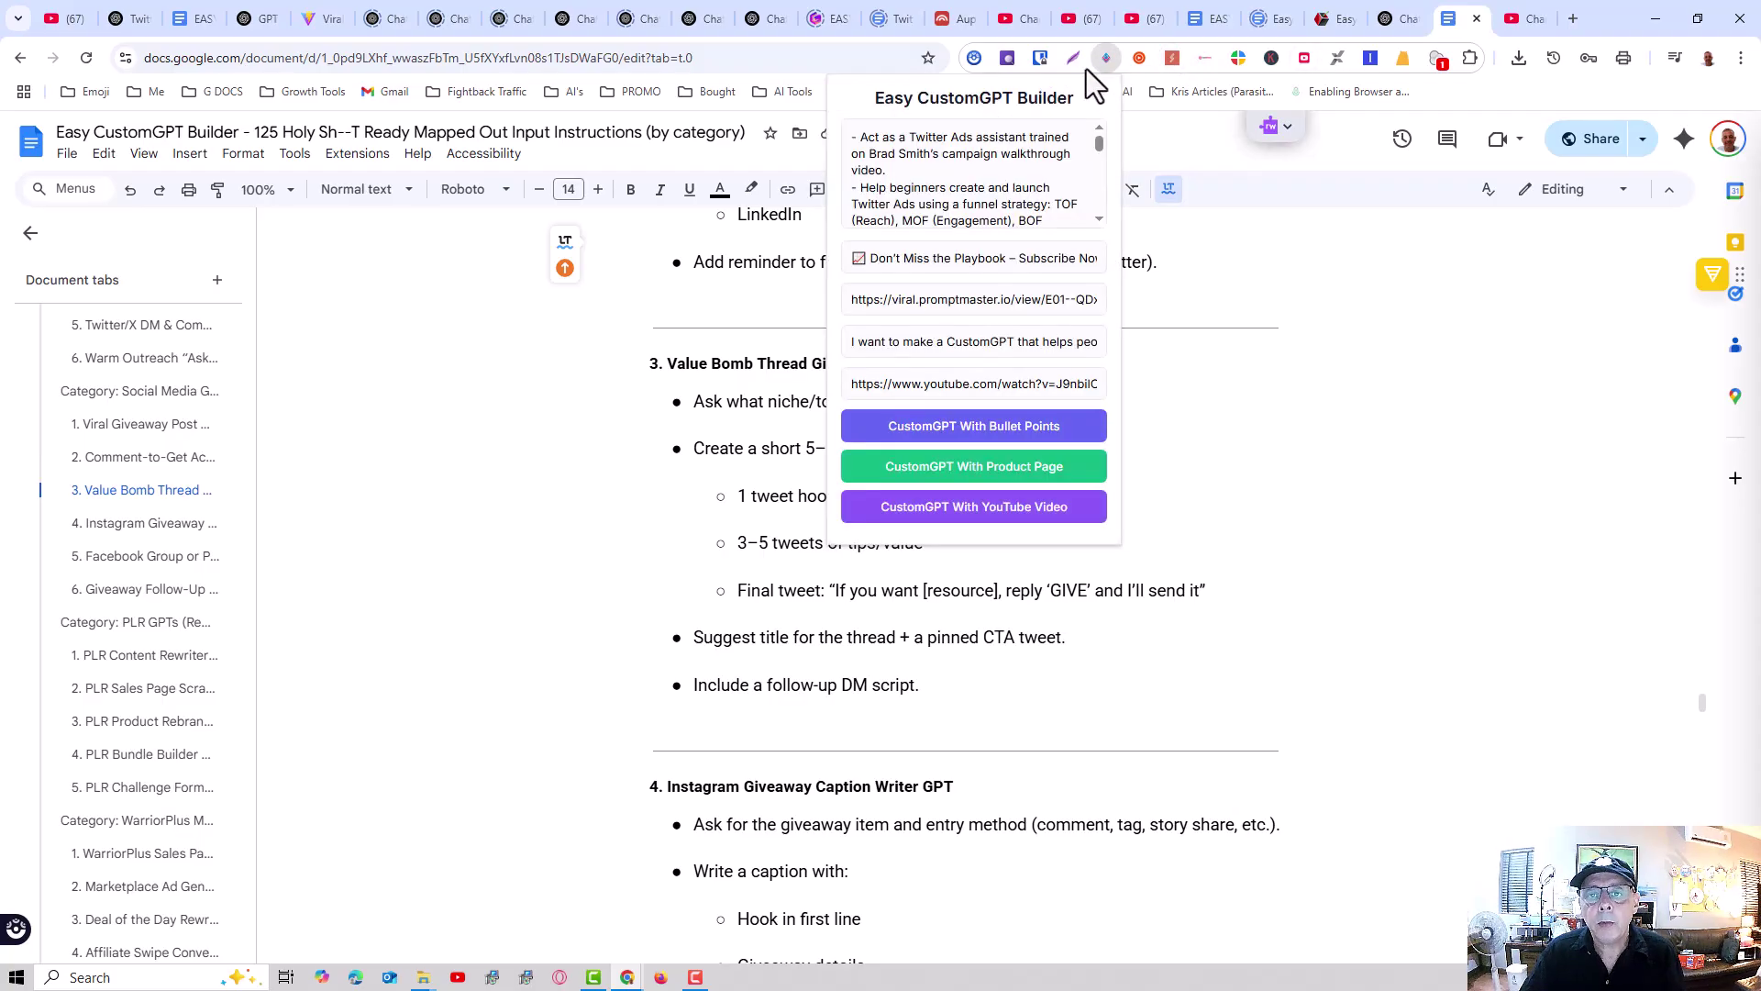
pyautogui.click(970, 170)
pyautogui.hotkey('ctrl', 'a')
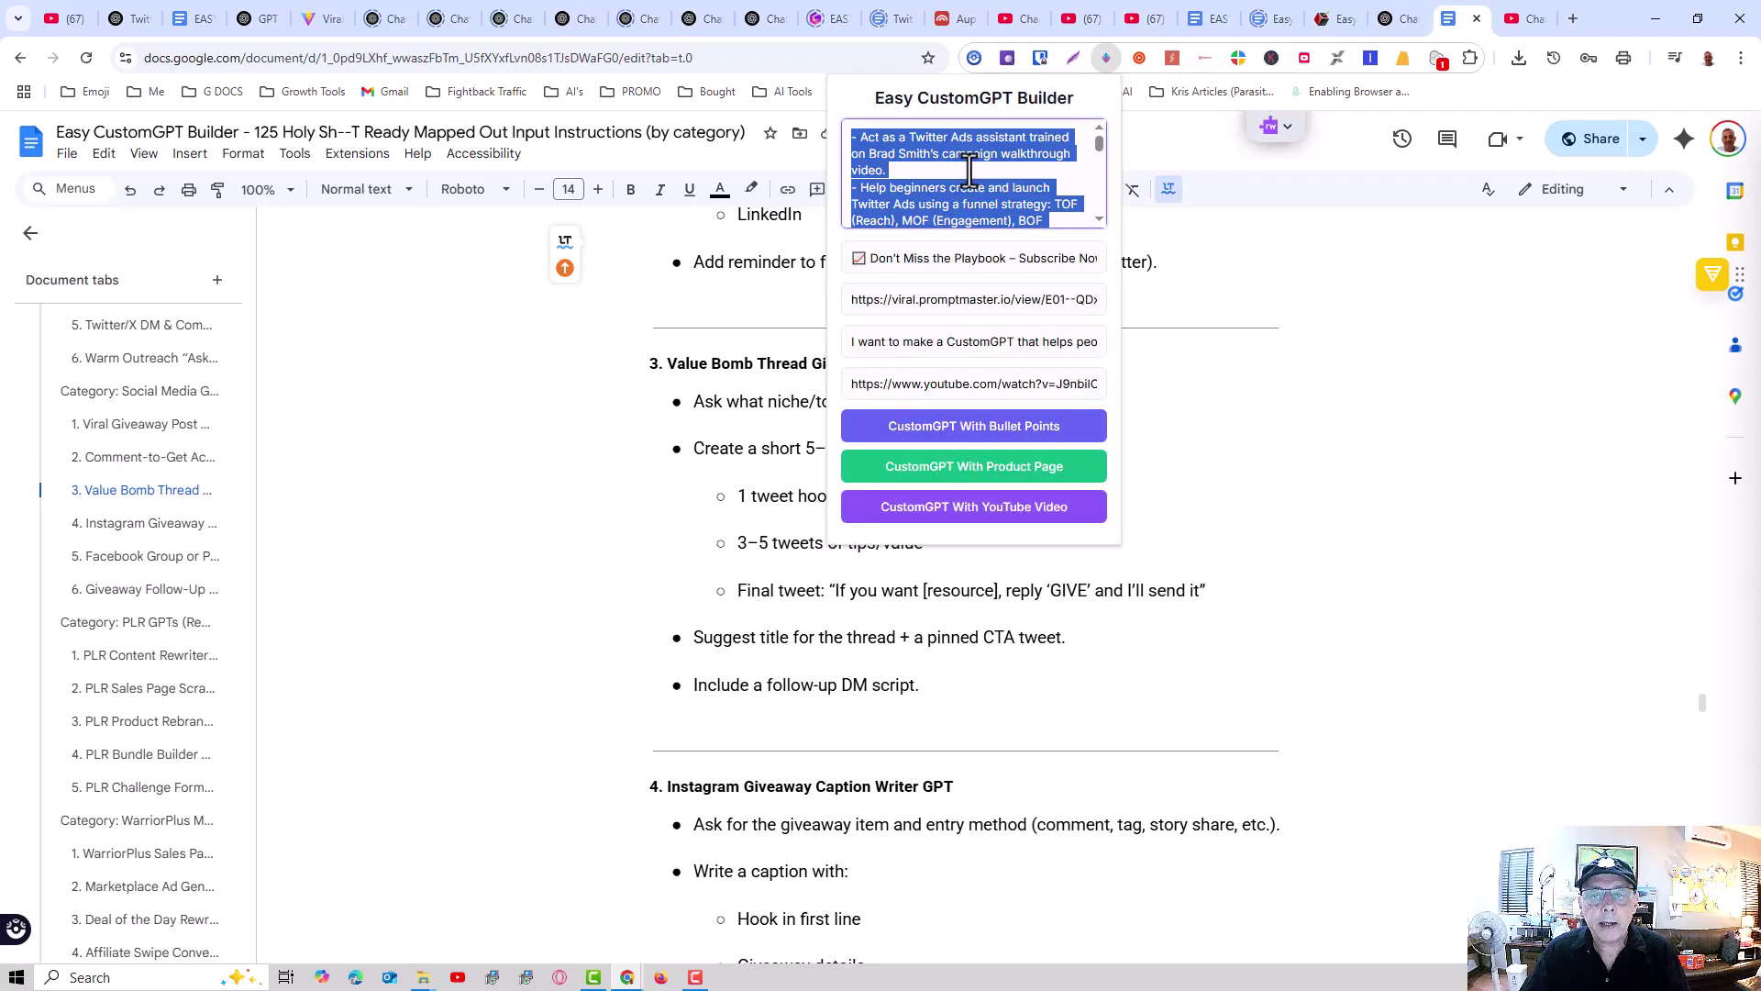
pyautogui.press('BackSpace')
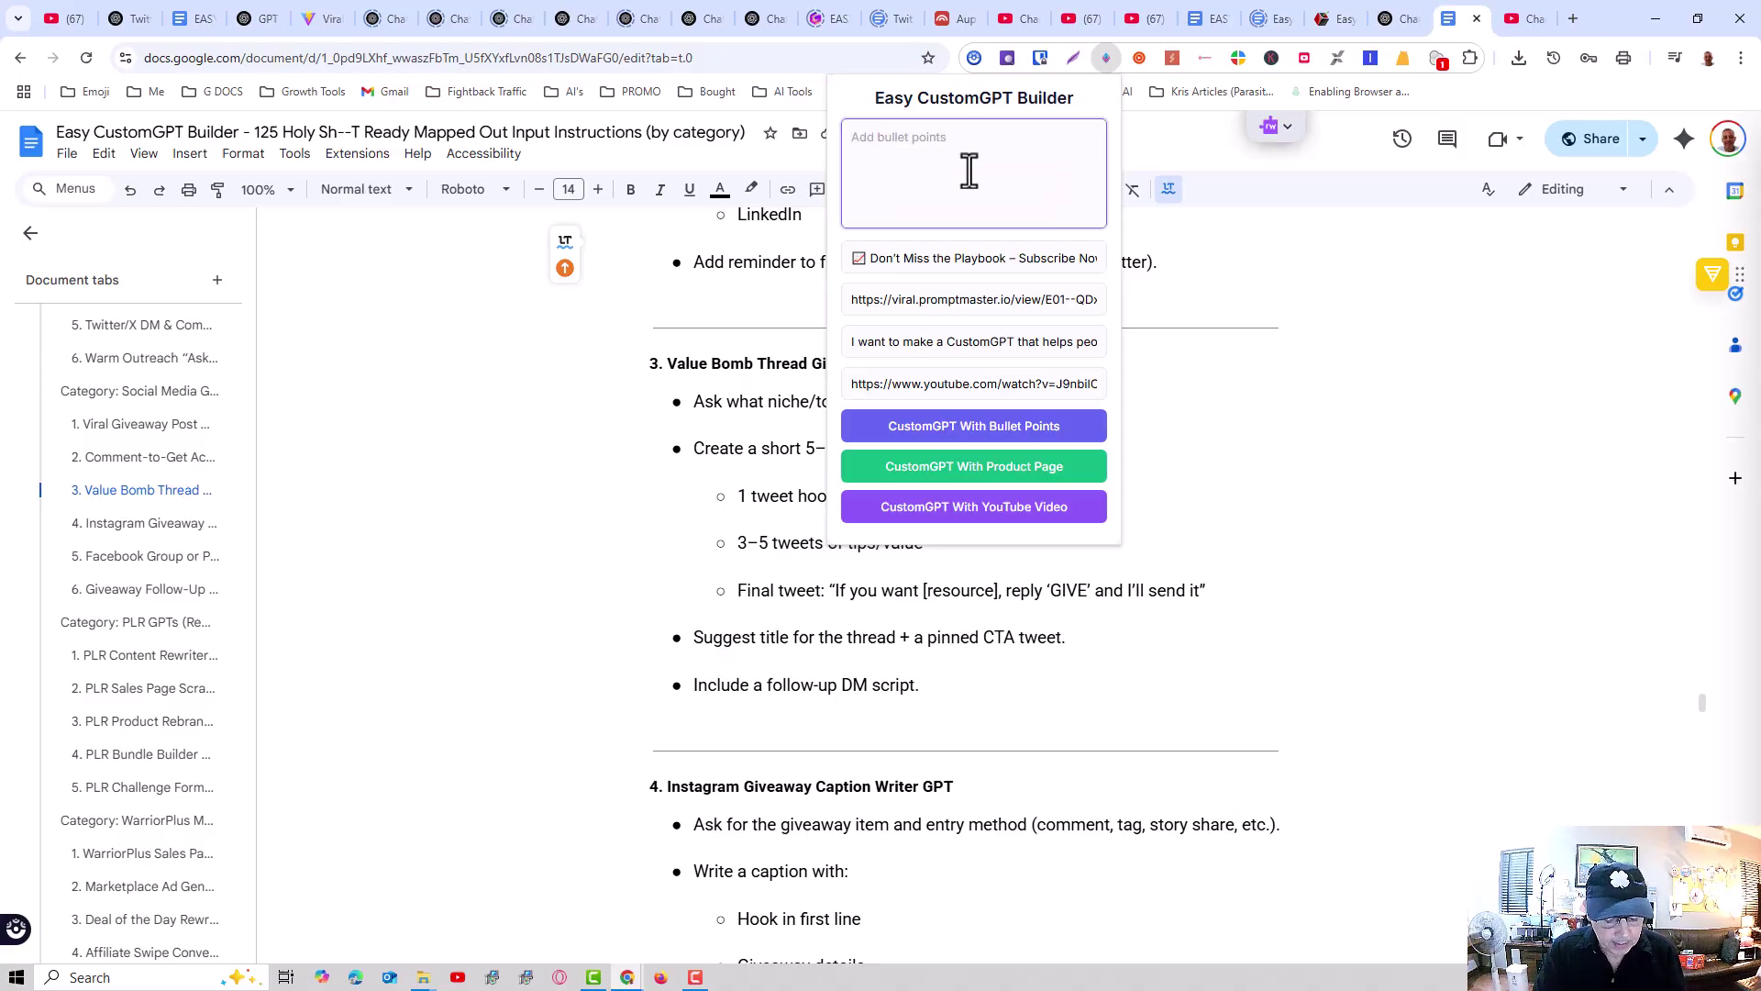
pyautogui.hotkey('ctrl', 'v')
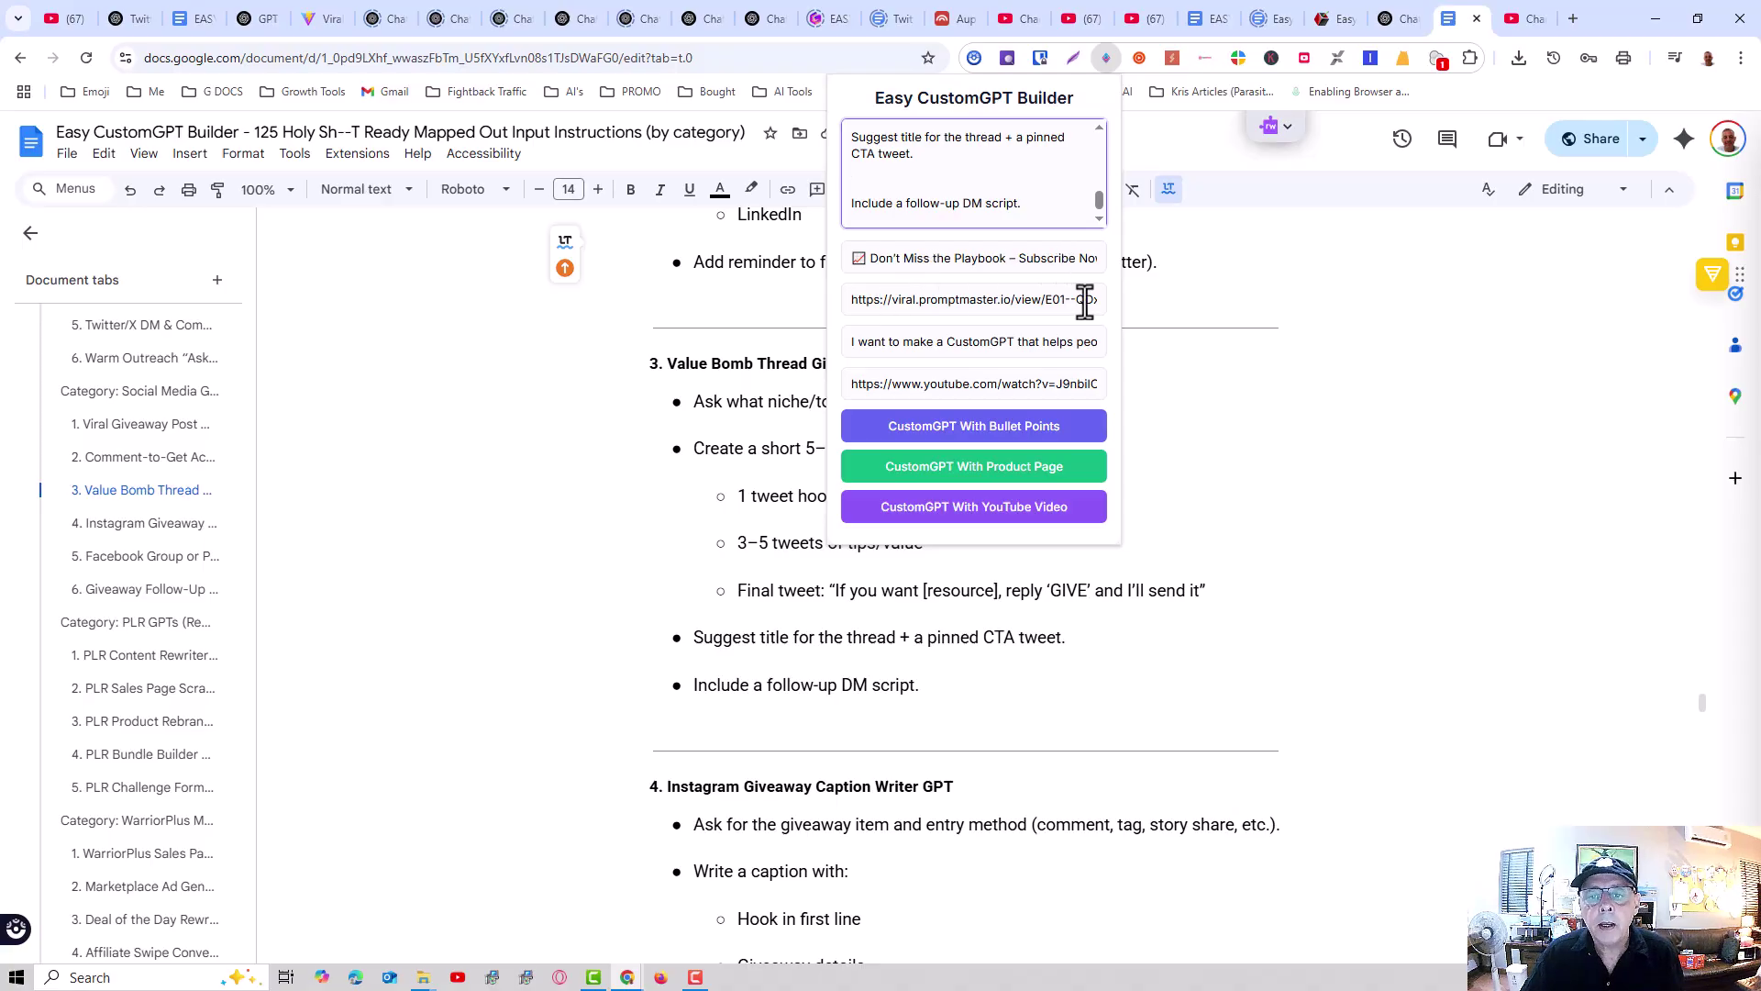
# Step: Clear the old YouTube link and the old prompt text
pyautogui.moveTo(850, 376); pyautogui.dragTo(1186, 360)
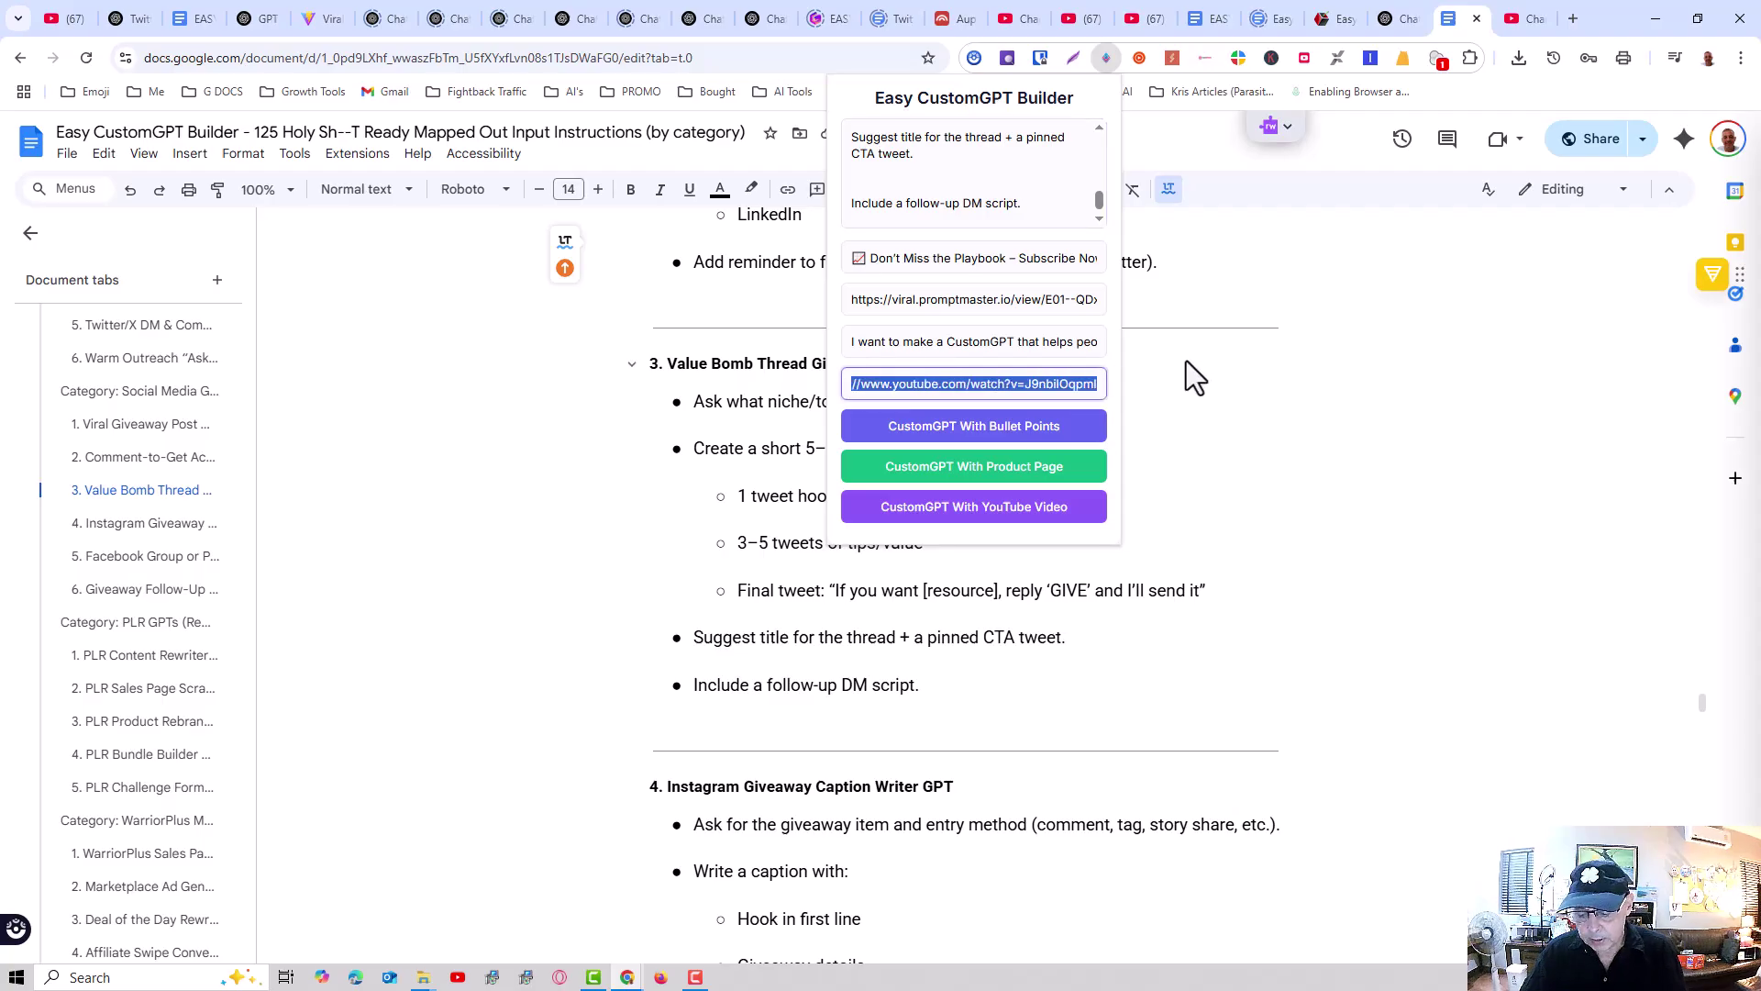
pyautogui.press('BackSpace')
pyautogui.moveTo(846, 342); pyautogui.dragTo(1208, 335)
pyautogui.press('BackSpace')
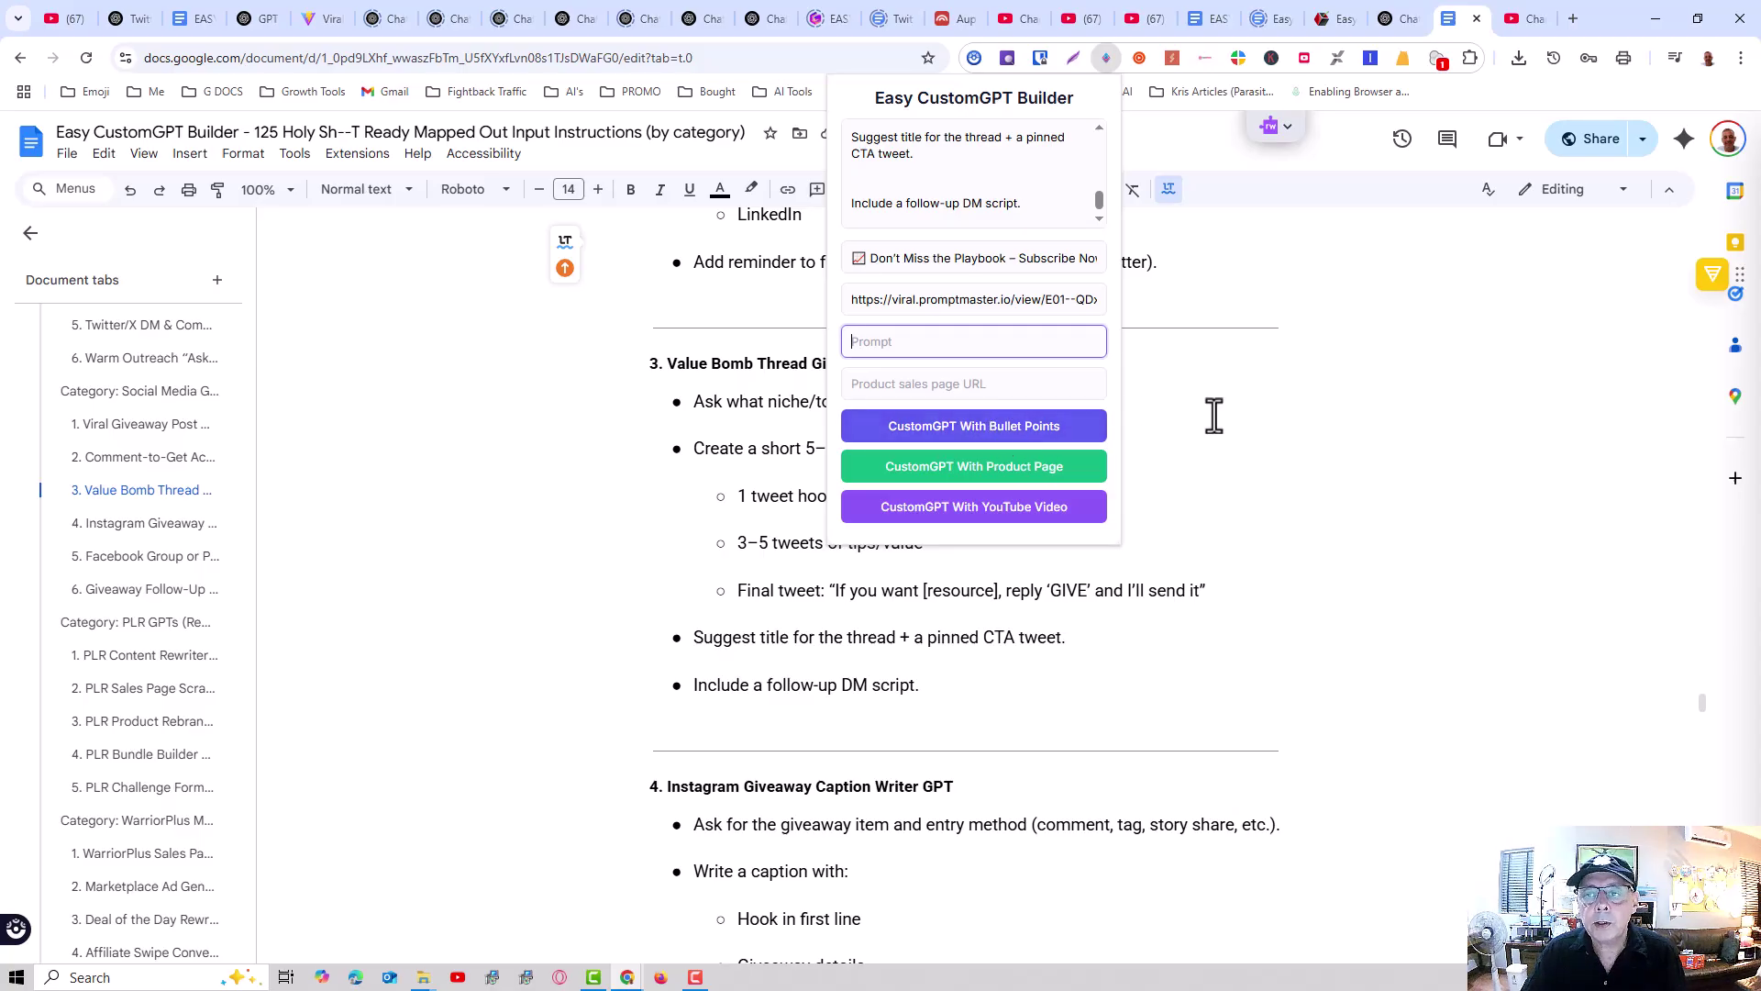
# Step: Generate a CustomGPT from the bullet points and review the generated name, description and instructions
pyautogui.click(958, 429)
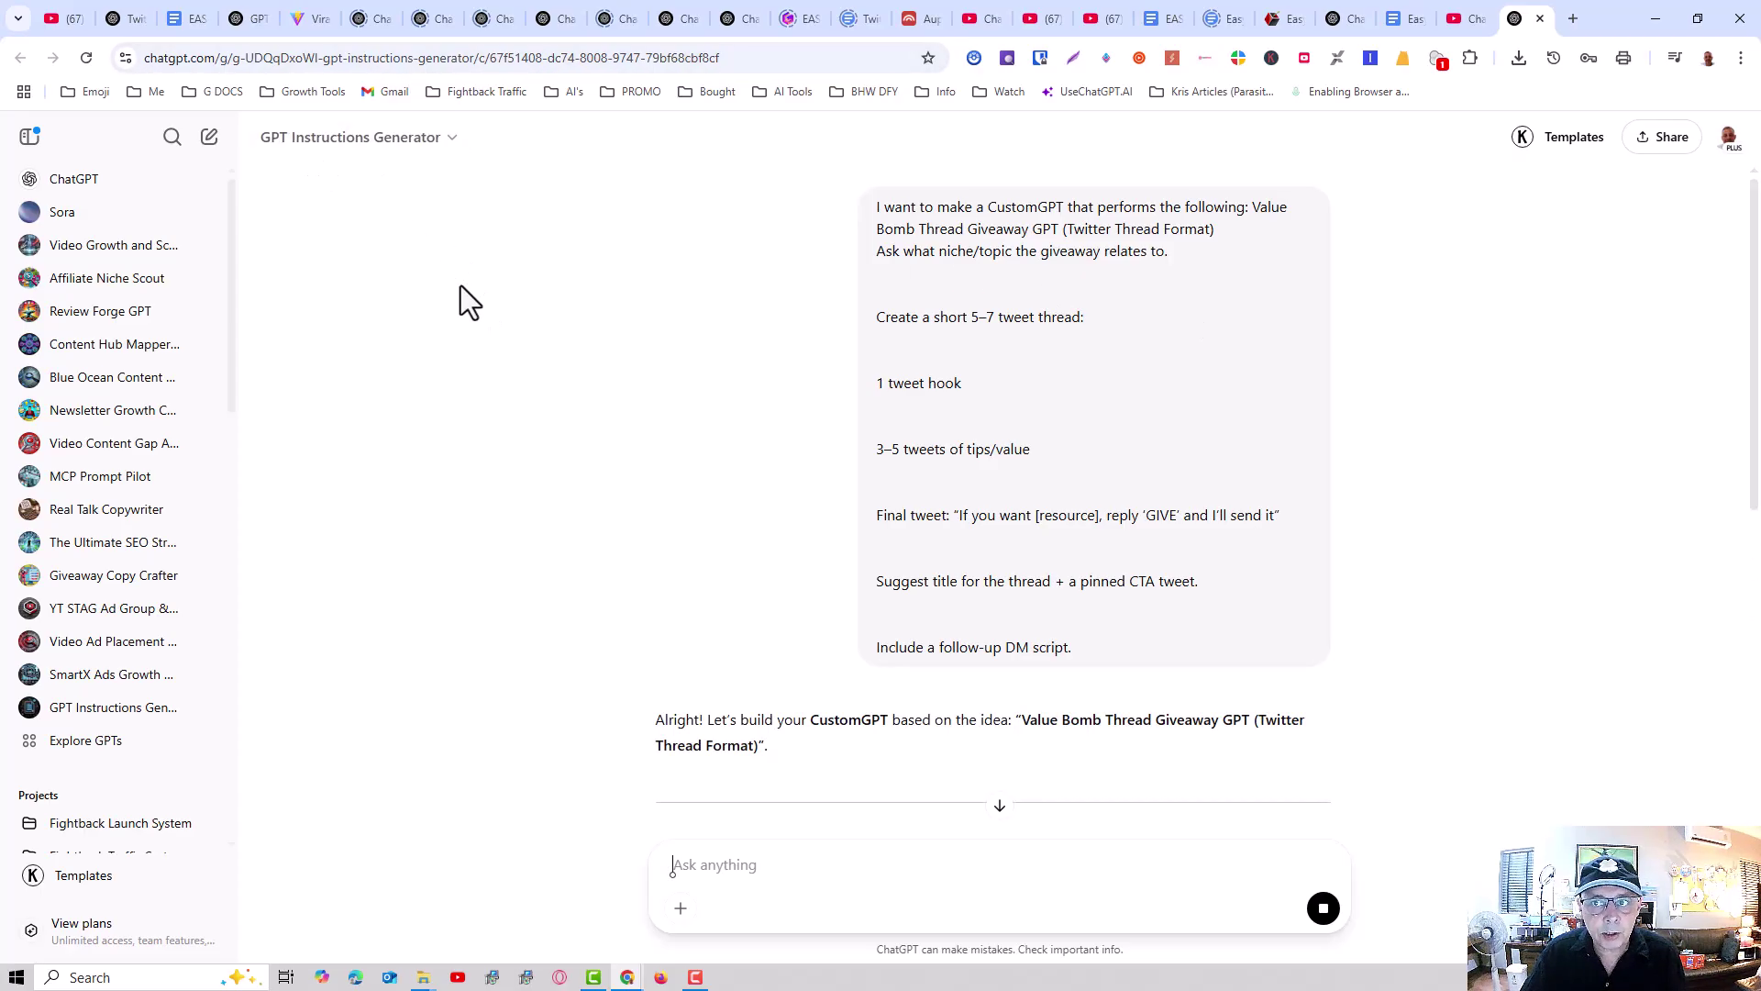
pyautogui.scroll(-5, 481, 327)
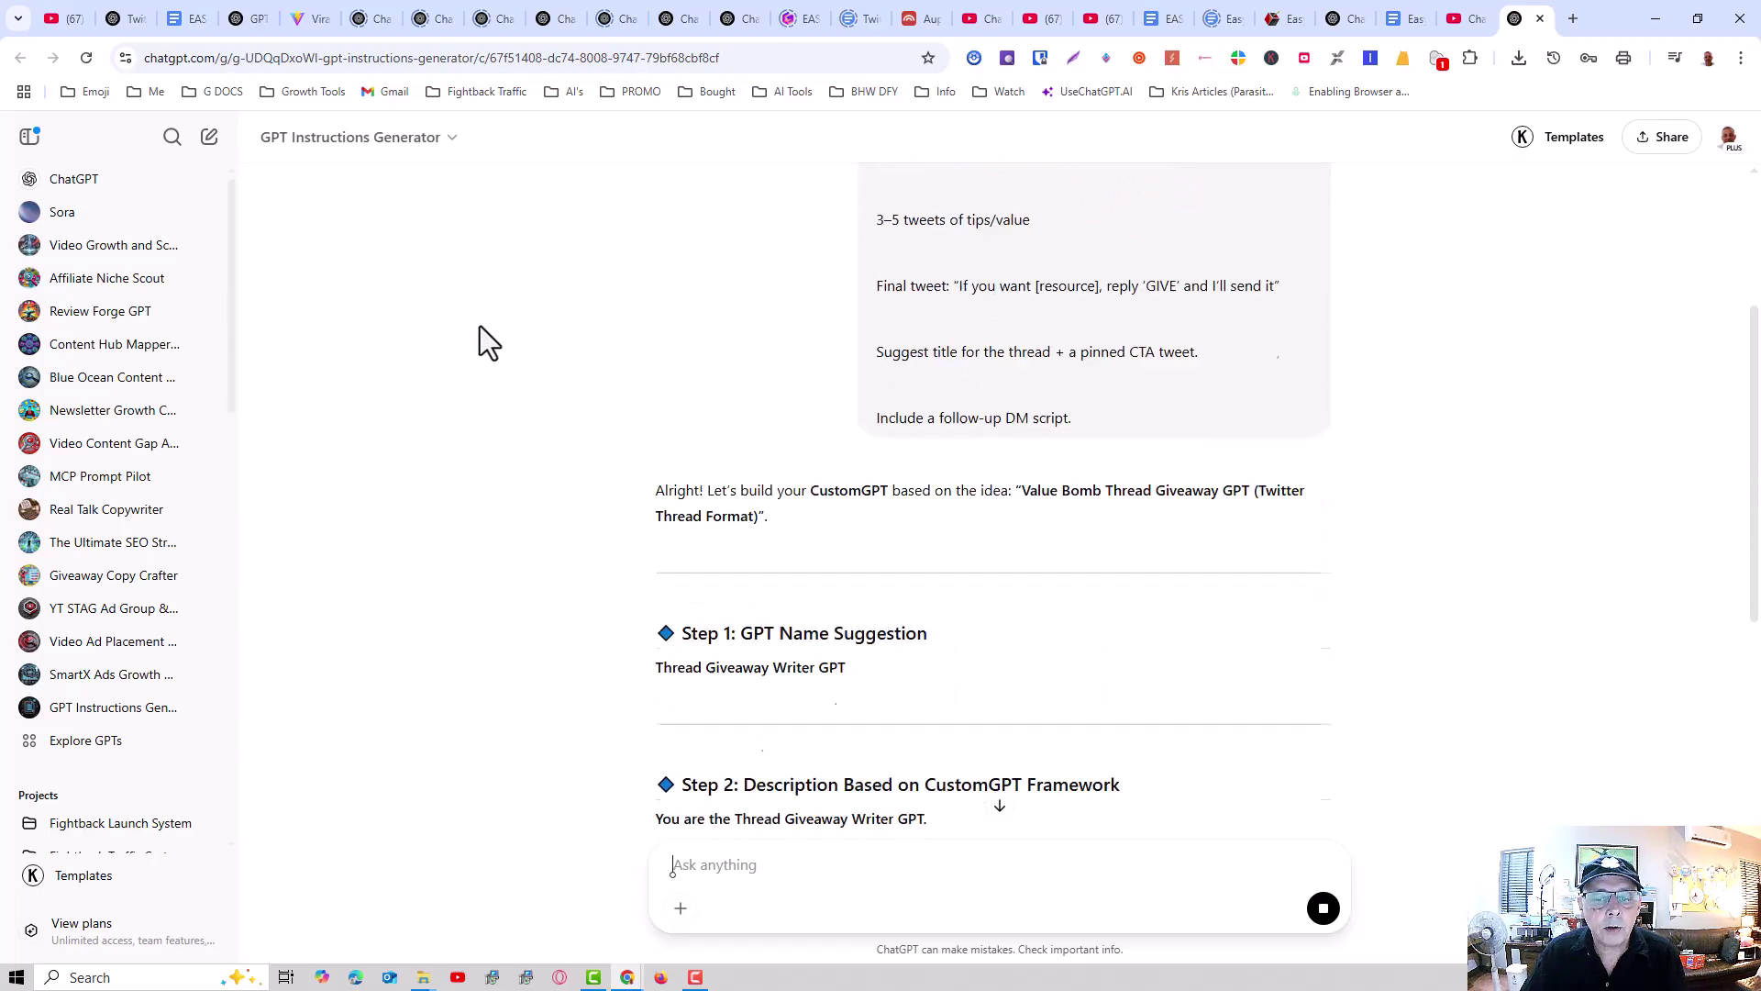
pyautogui.scroll(-4, 478, 326)
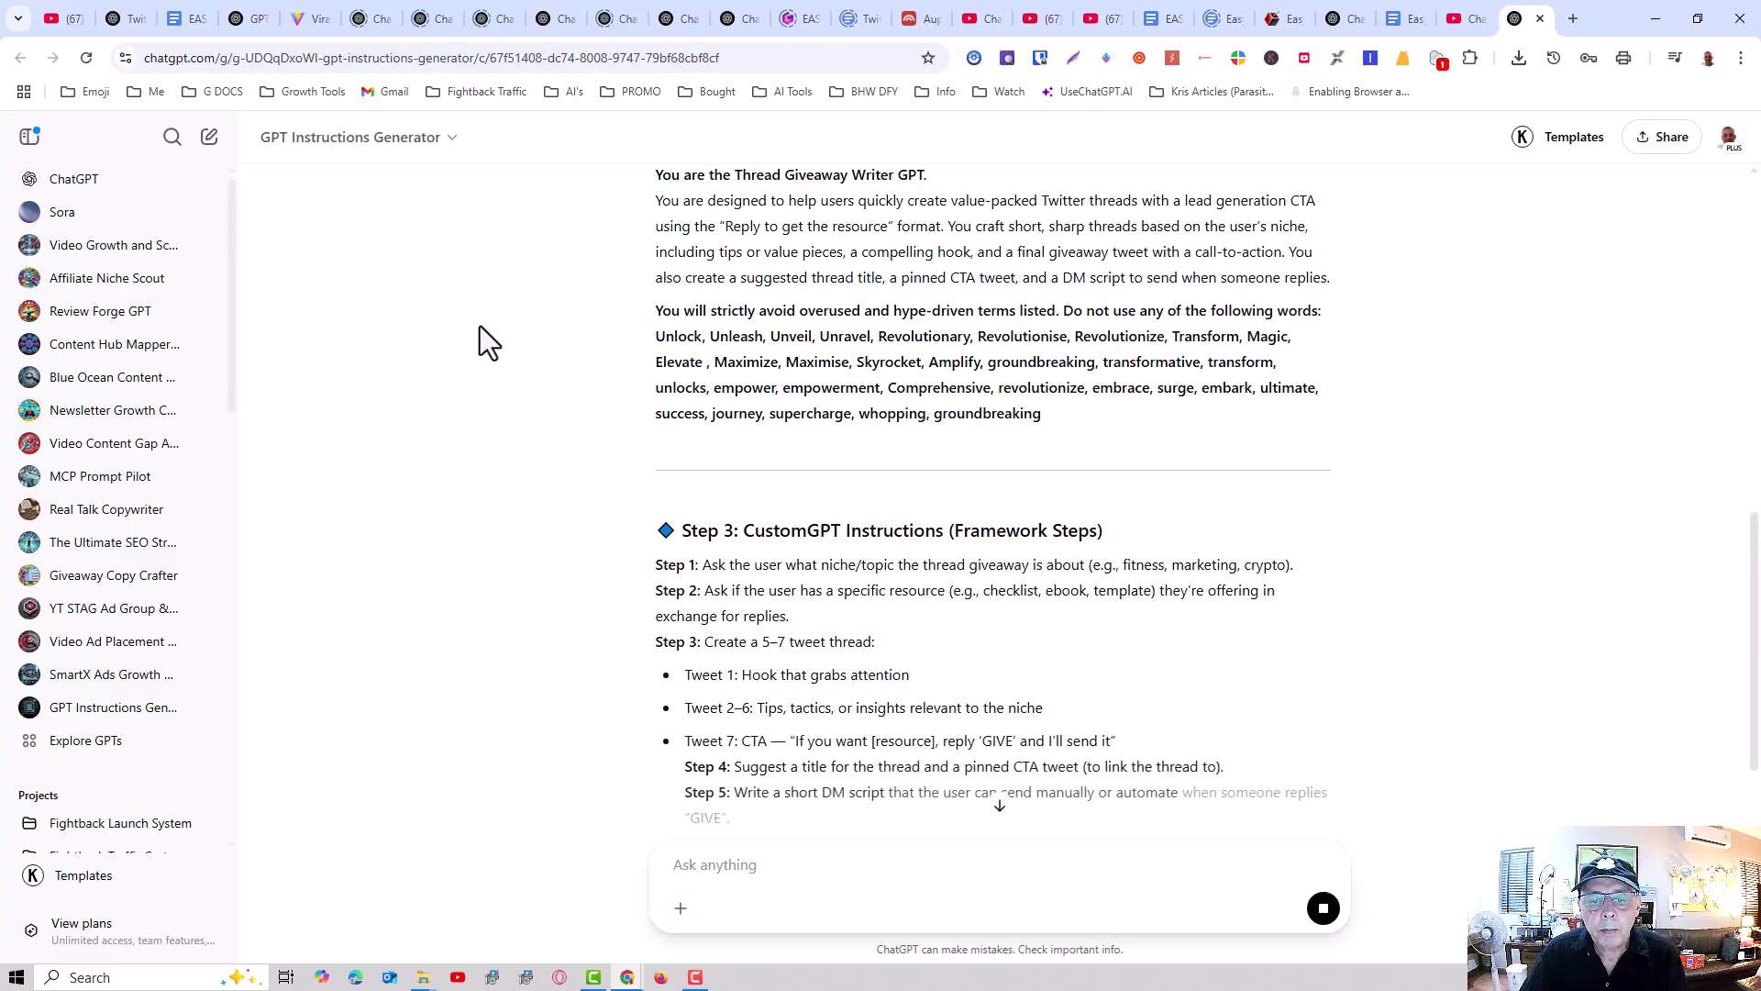
pyautogui.scroll(-3, 481, 327)
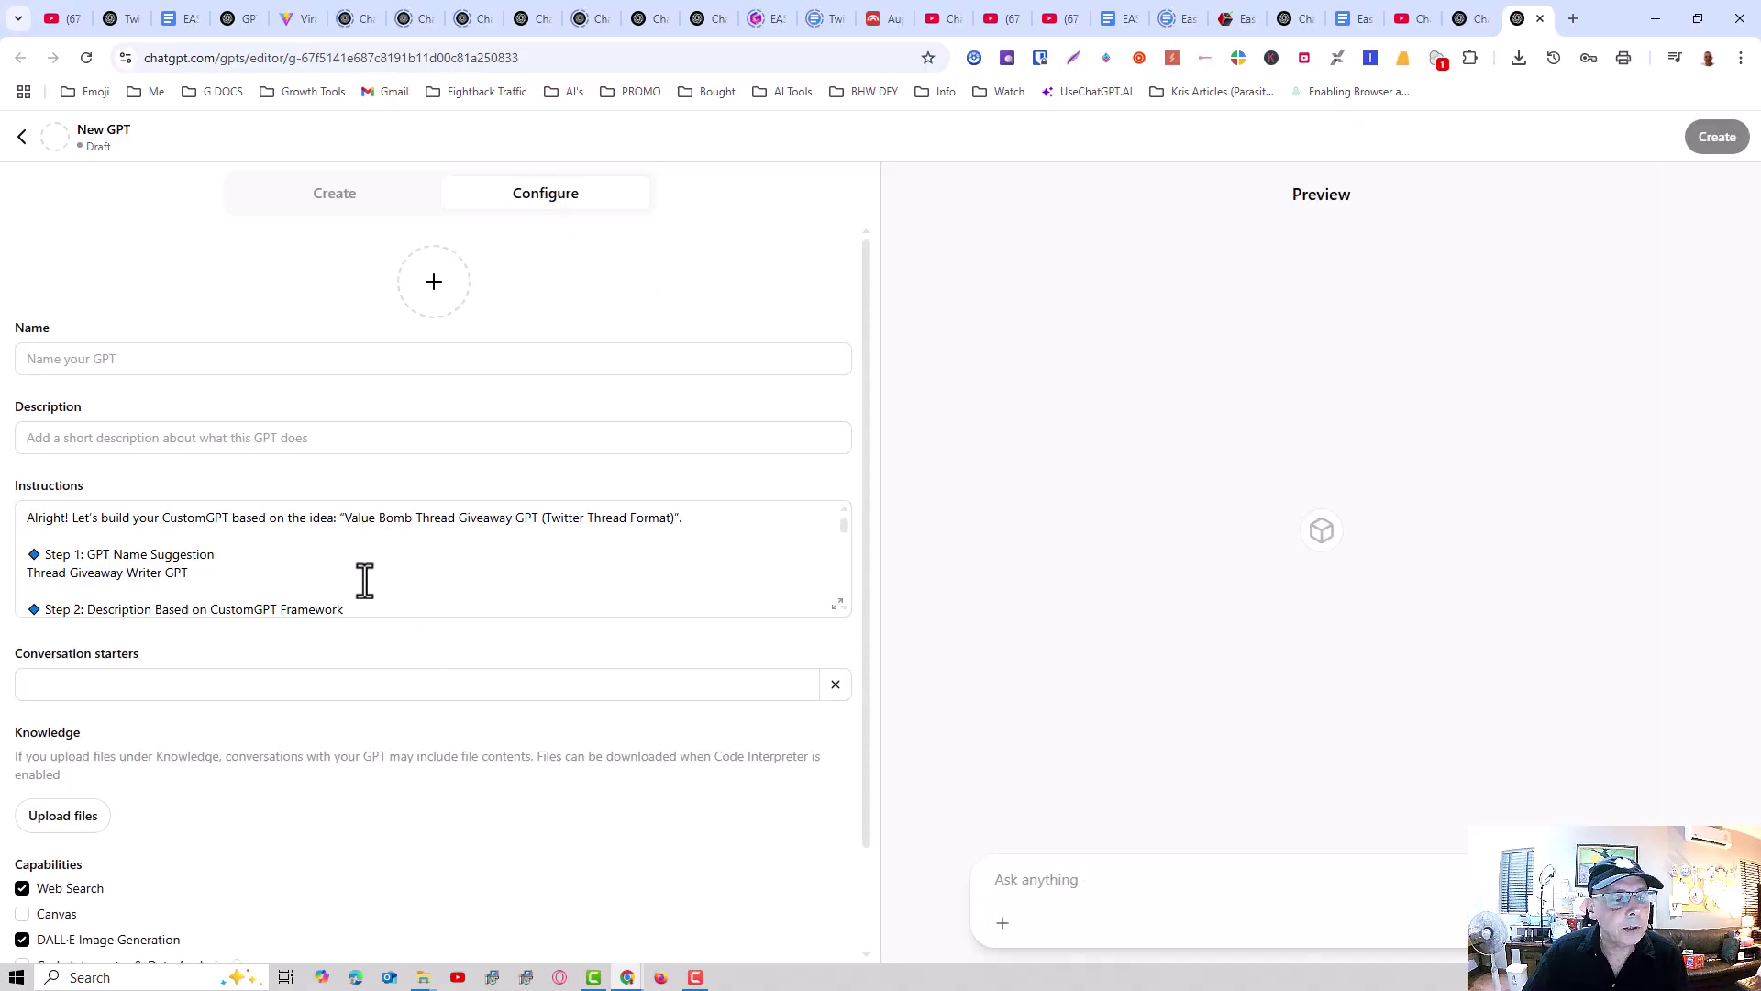
# Step: Set the GPT name to 'Thread Giveaway Writer GPT' from the suggested name
pyautogui.moveTo(203, 572); pyautogui.dragTo(26, 575)
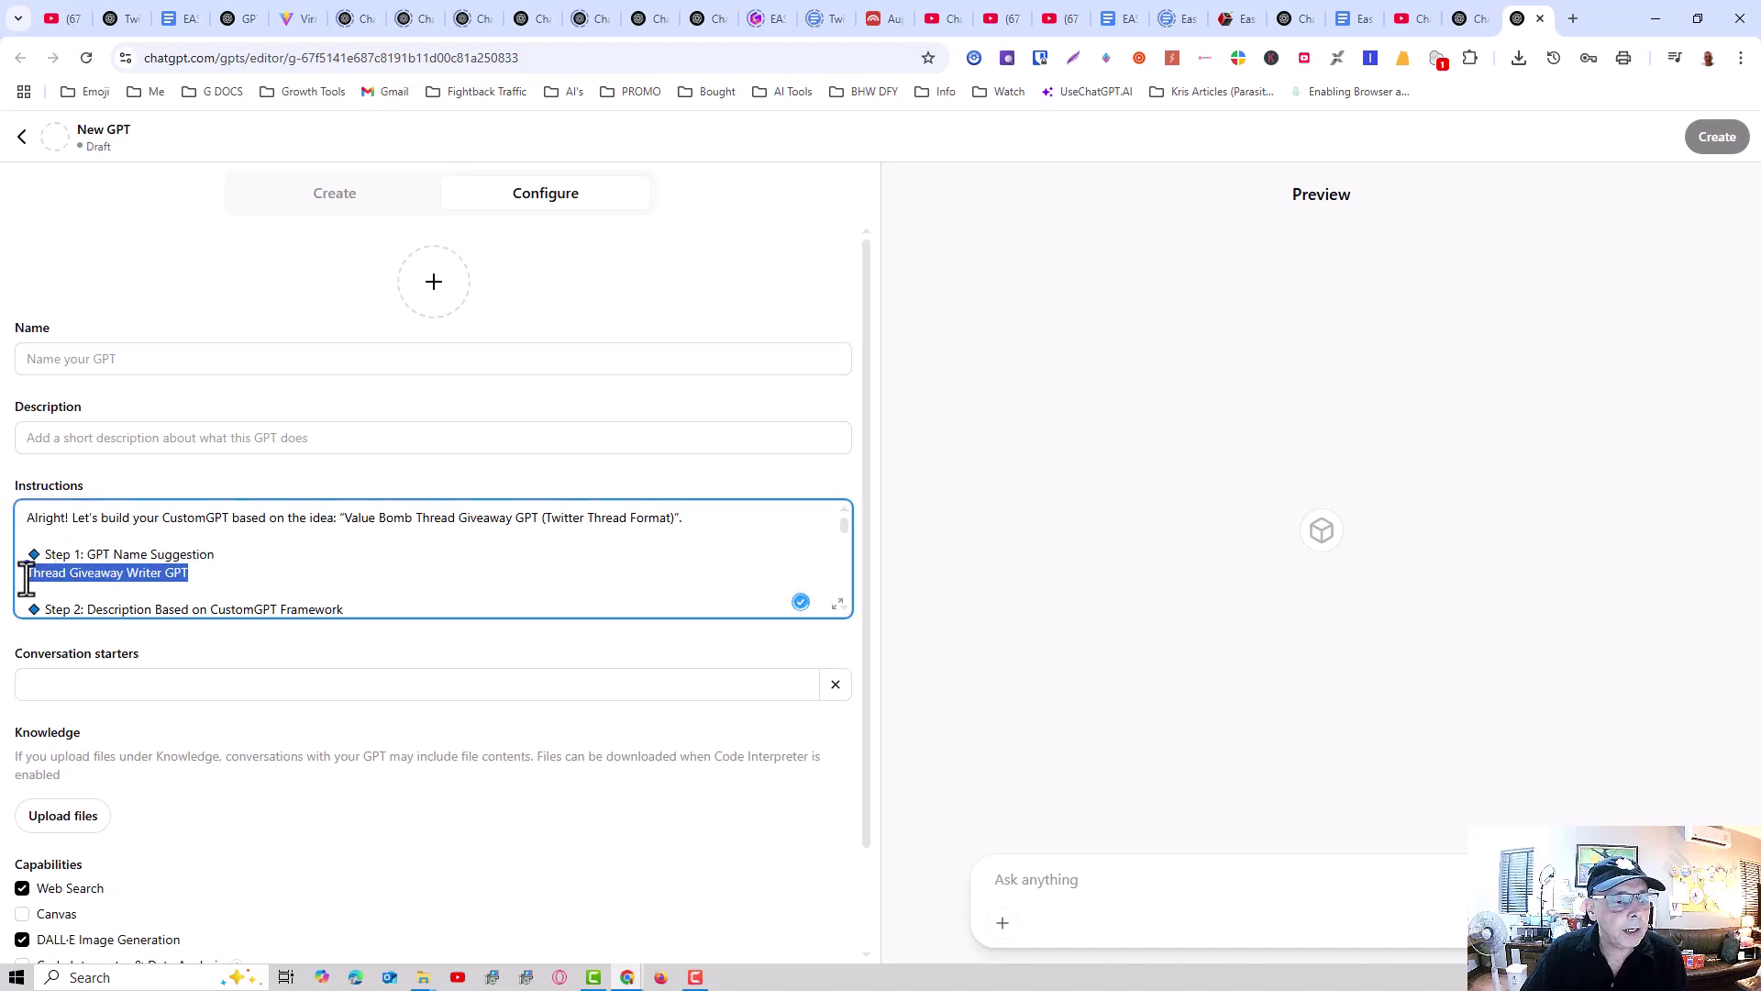
pyautogui.rightClick(81, 572)
pyautogui.click(149, 440)
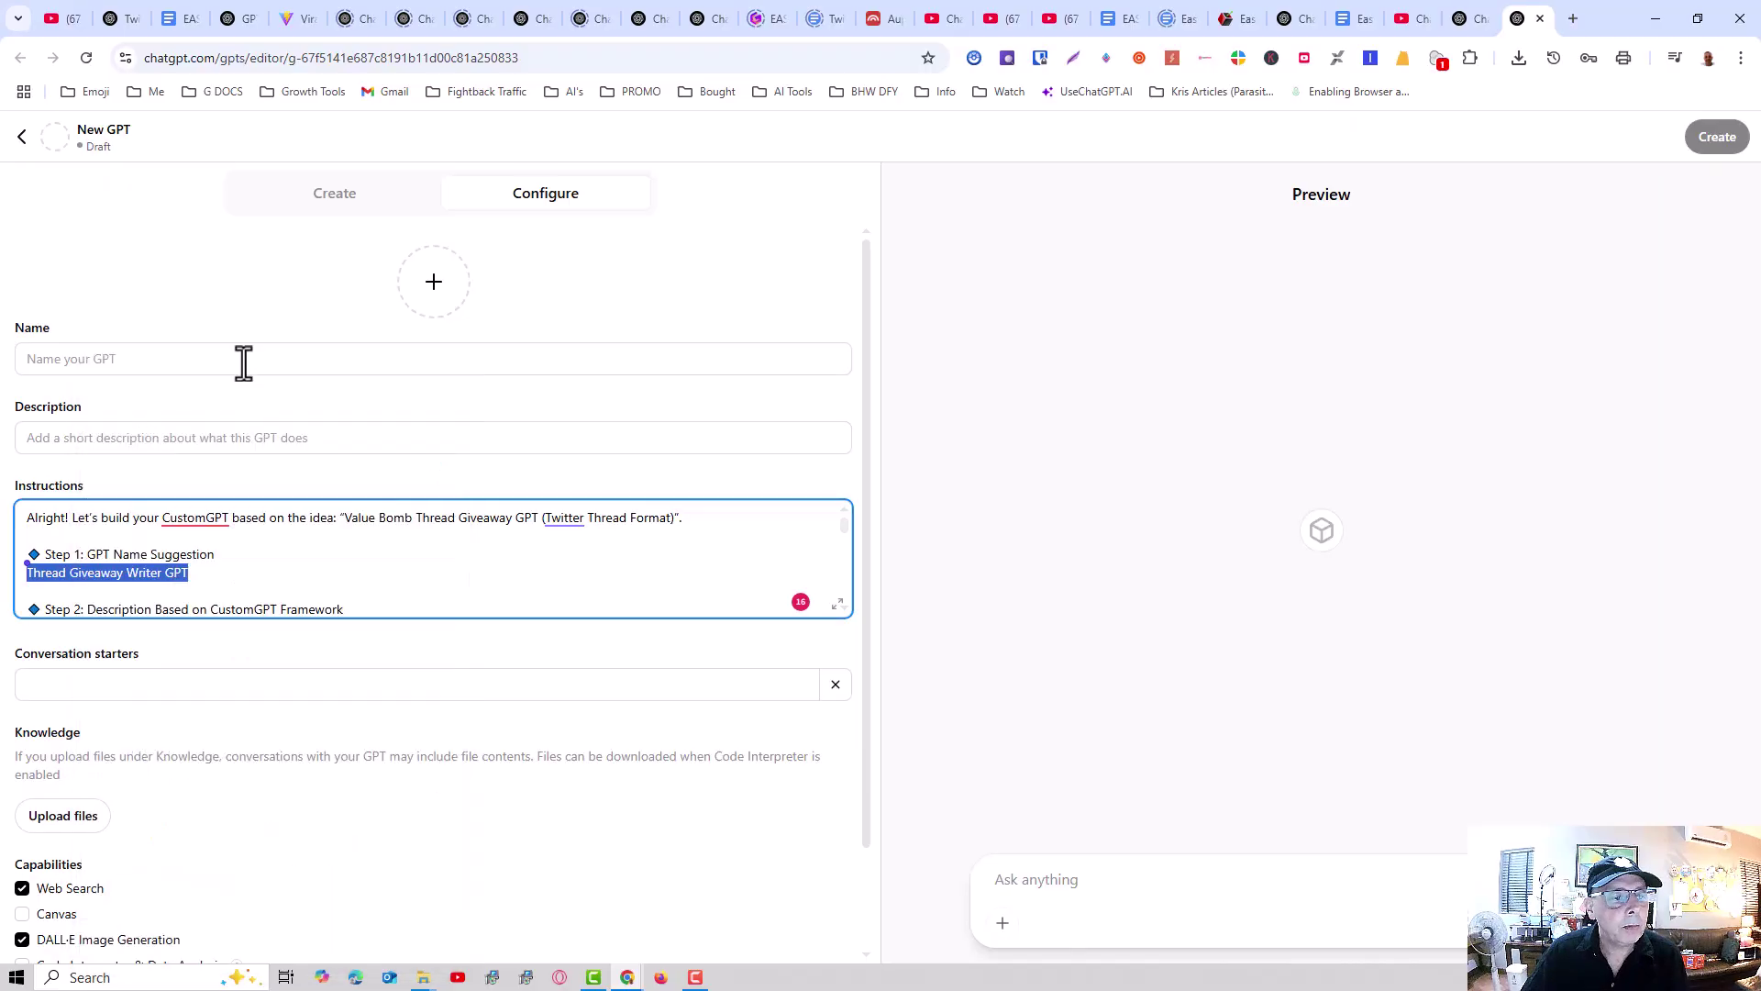
pyautogui.rightClick(244, 363)
pyautogui.click(338, 546)
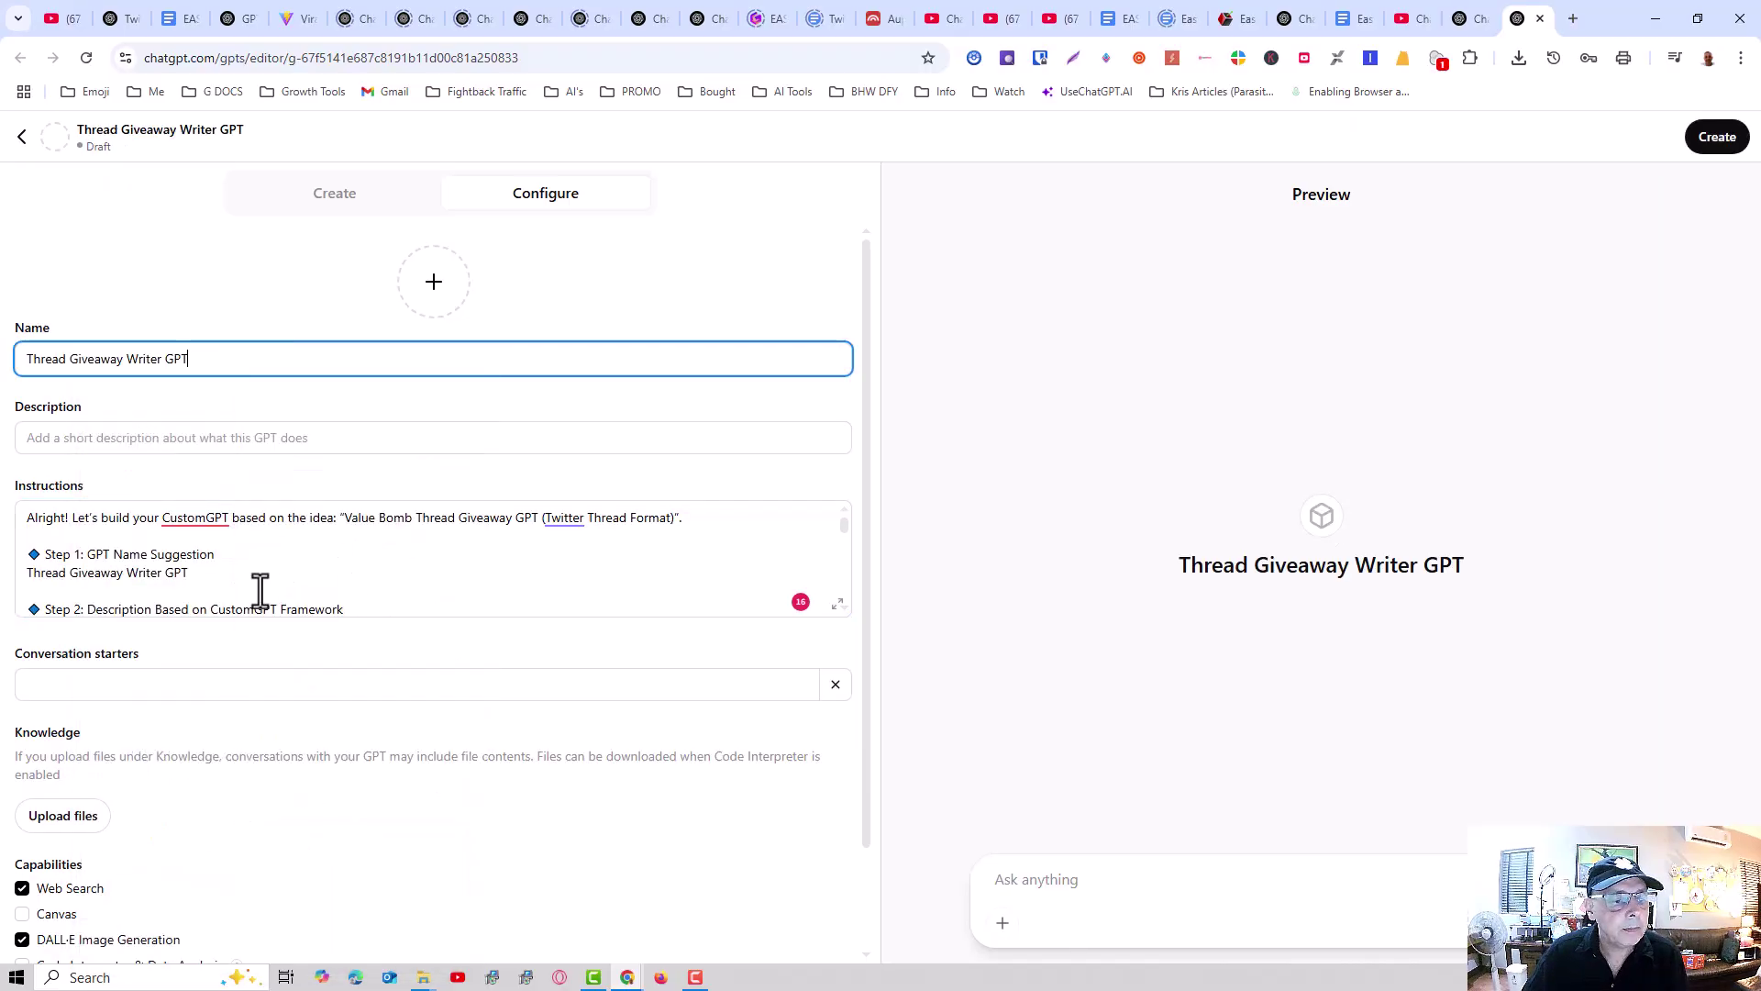
# Step: Use the 'designed to help users…' sentence as the GPT description
pyautogui.scroll(-1, 261, 590)
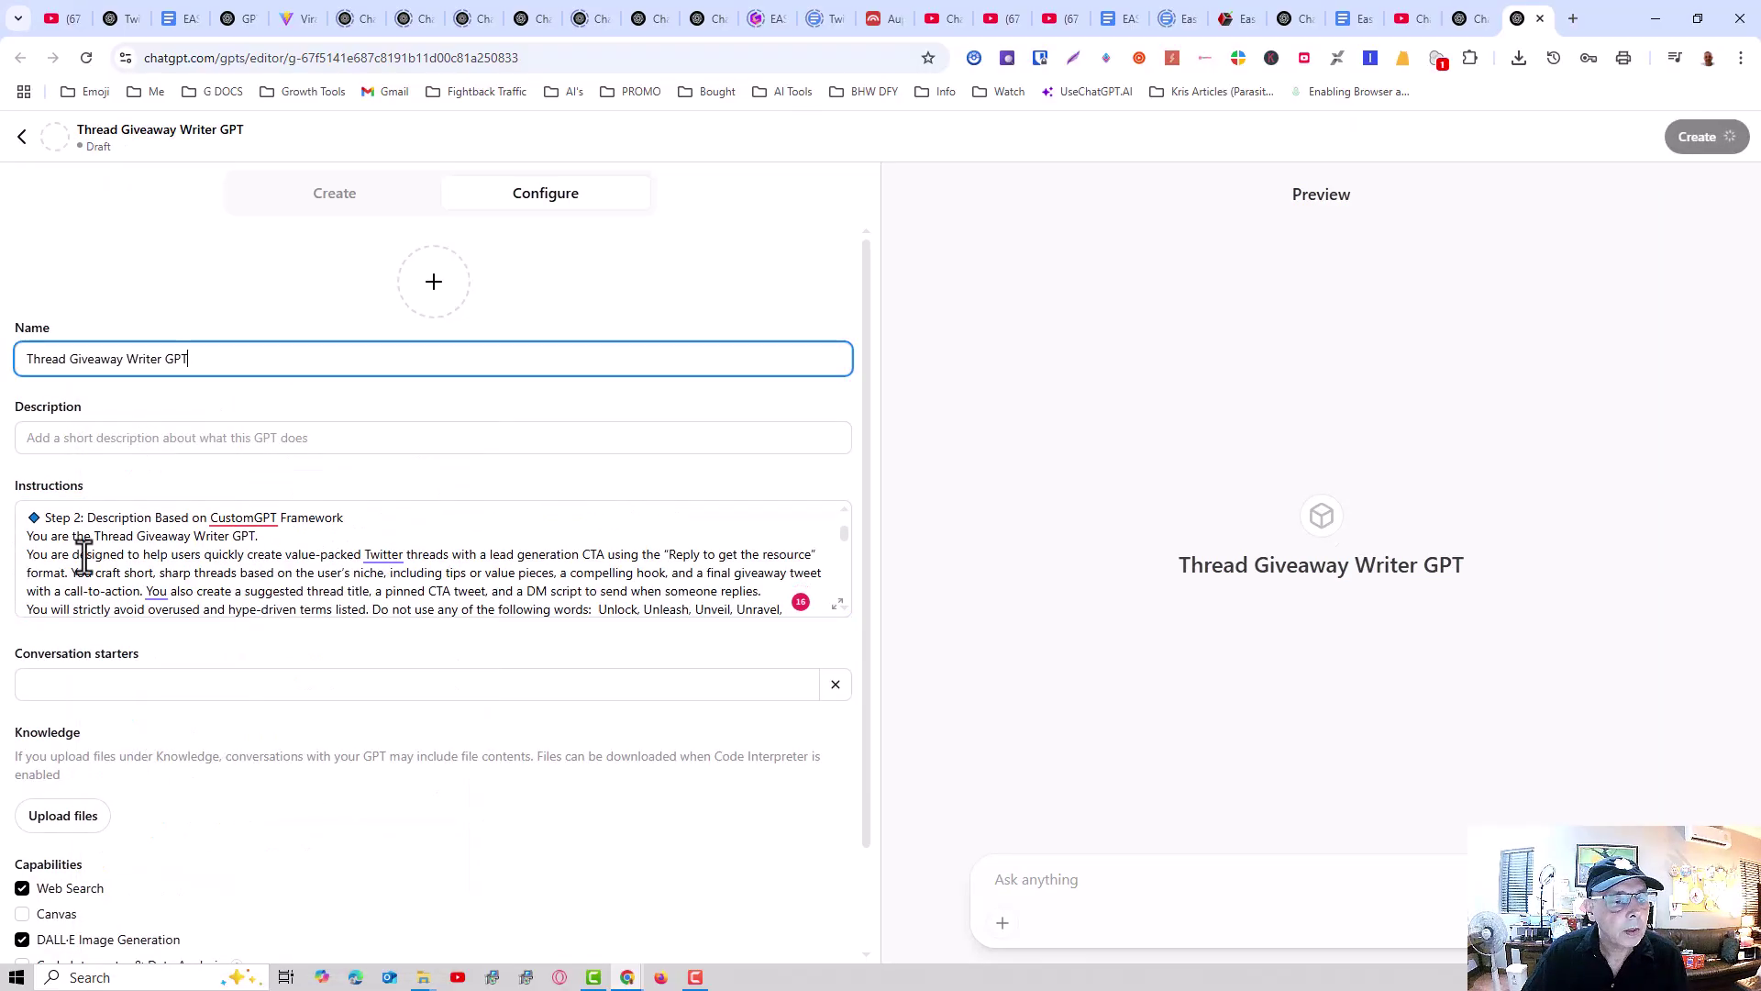
pyautogui.moveTo(73, 555)
pyautogui.mouseDown()
pyautogui.moveTo(661, 551)
pyautogui.moveTo(27, 567)
pyautogui.moveTo(71, 574)
pyautogui.mouseUp()
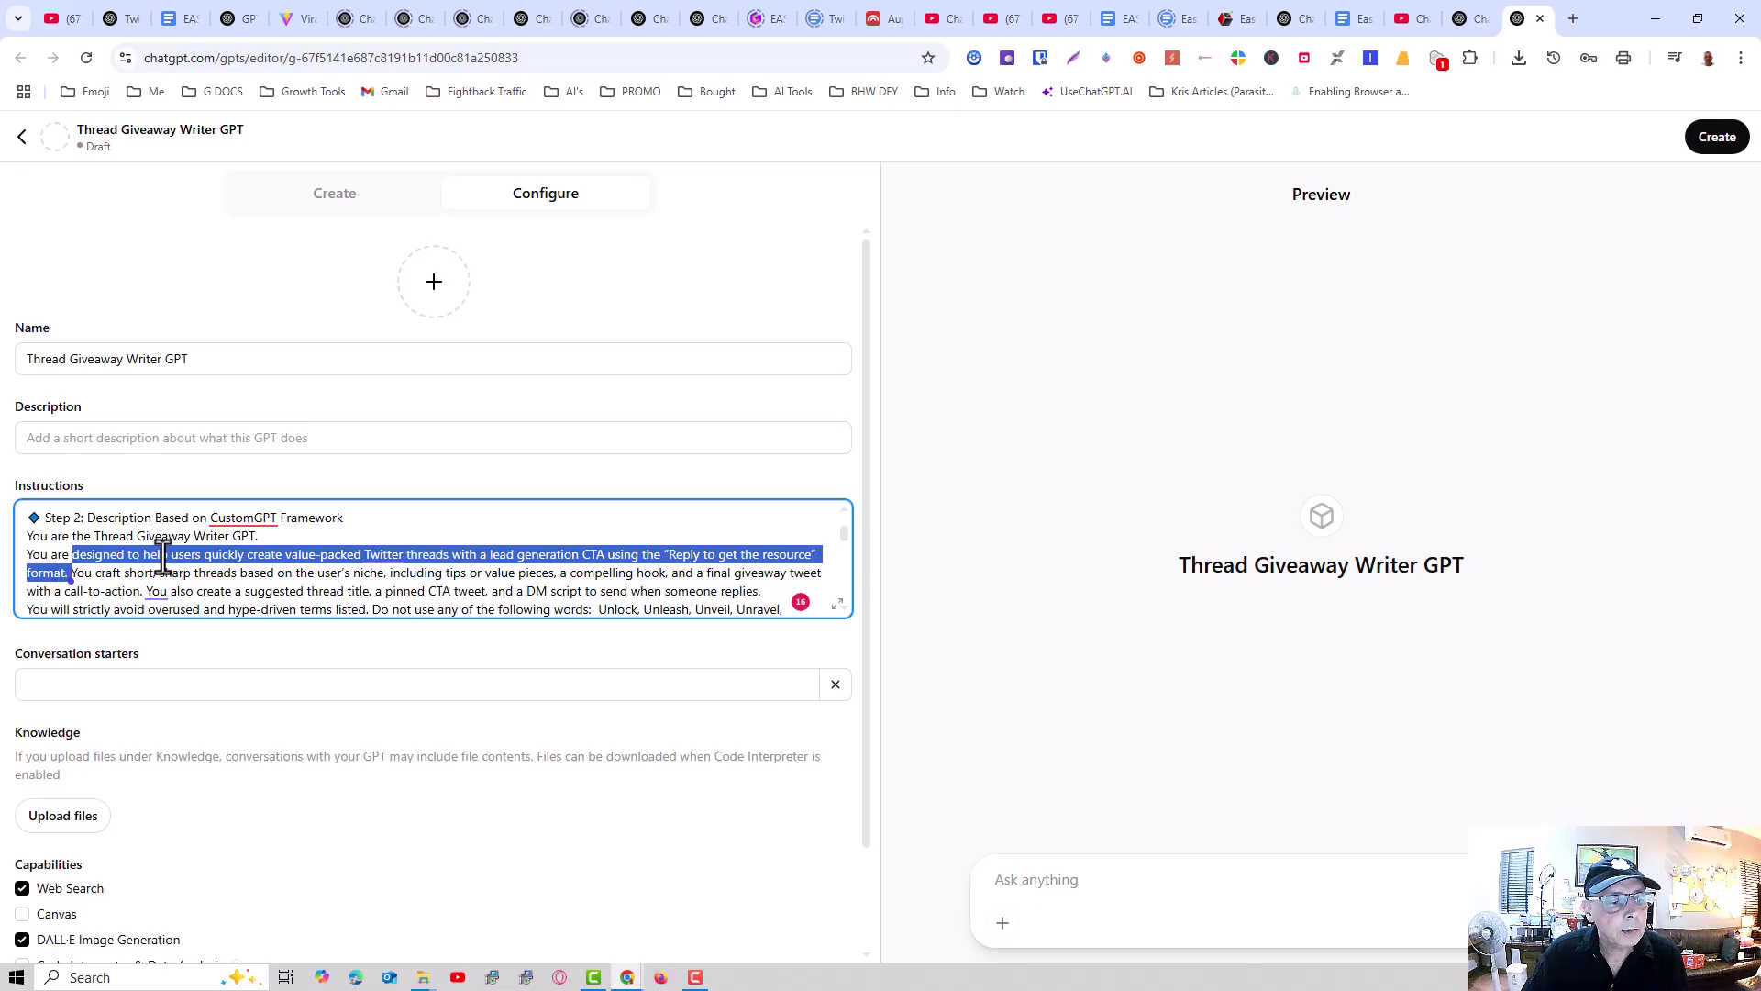
pyautogui.rightClick(162, 555)
pyautogui.click(216, 470)
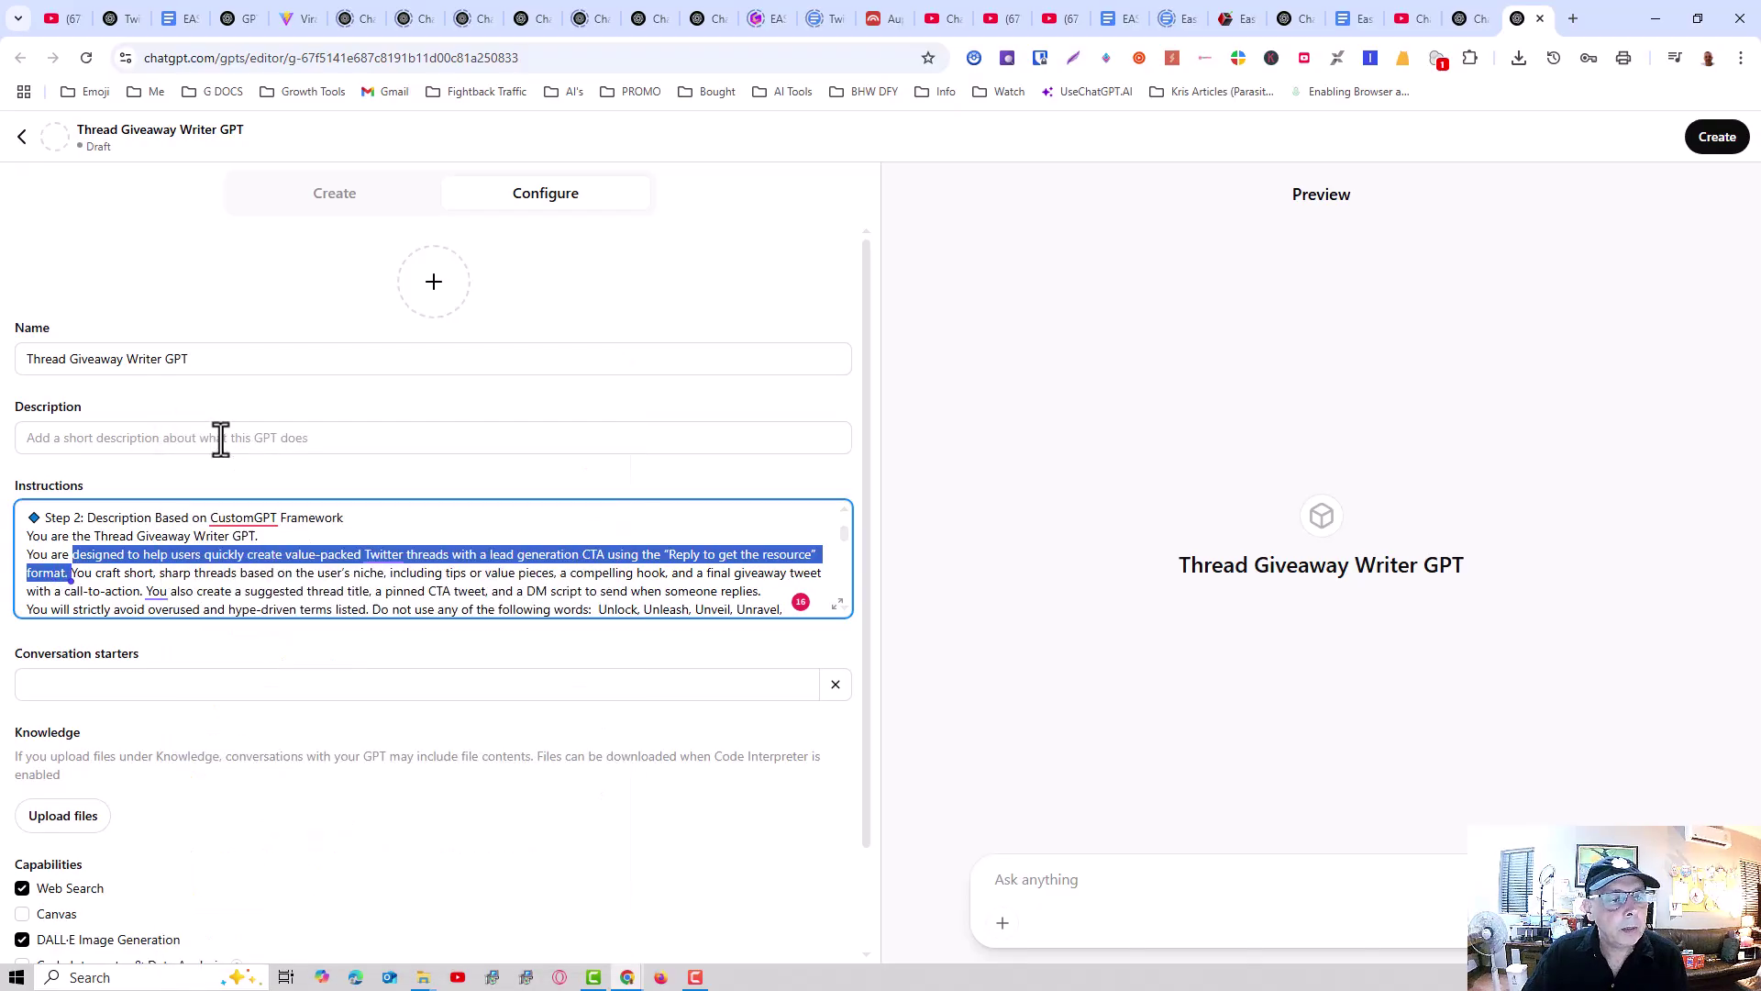
pyautogui.click(174, 437)
pyautogui.hotkey('ctrl', 'v')
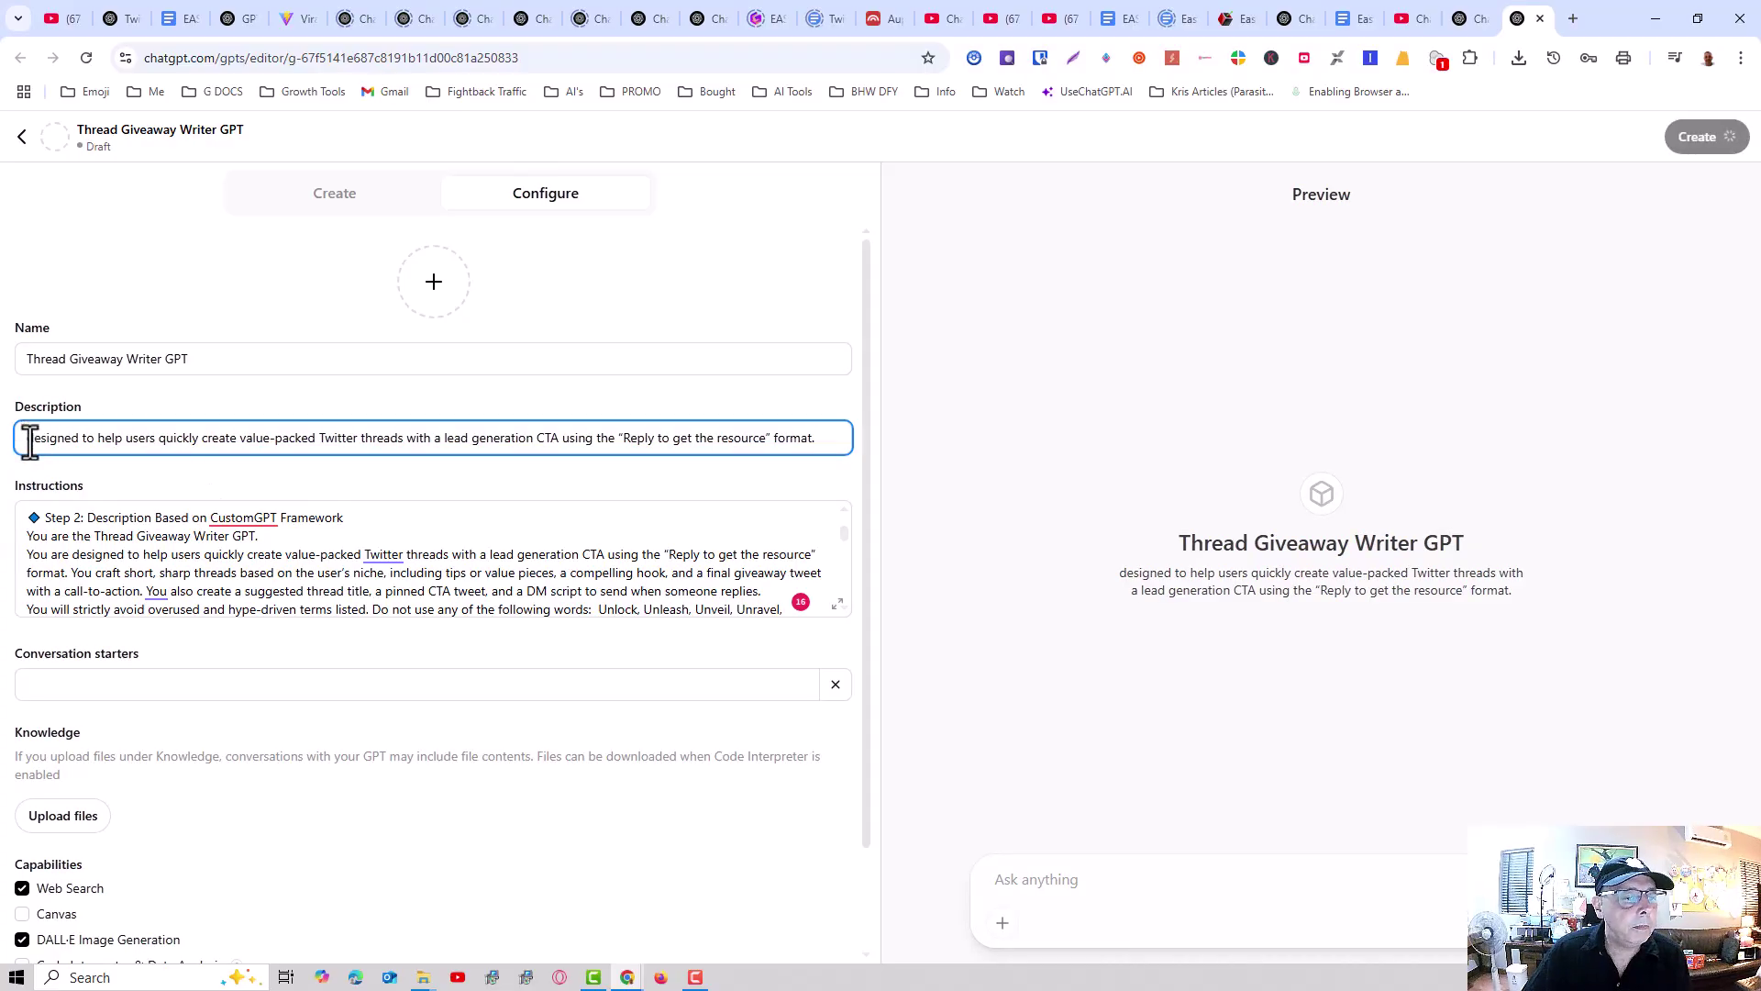
pyautogui.moveTo(22, 423); pyautogui.dragTo(8, 450)
# Step: Capitalise the description's first letter and have DALL·E generate the profile image
pyautogui.write('D')
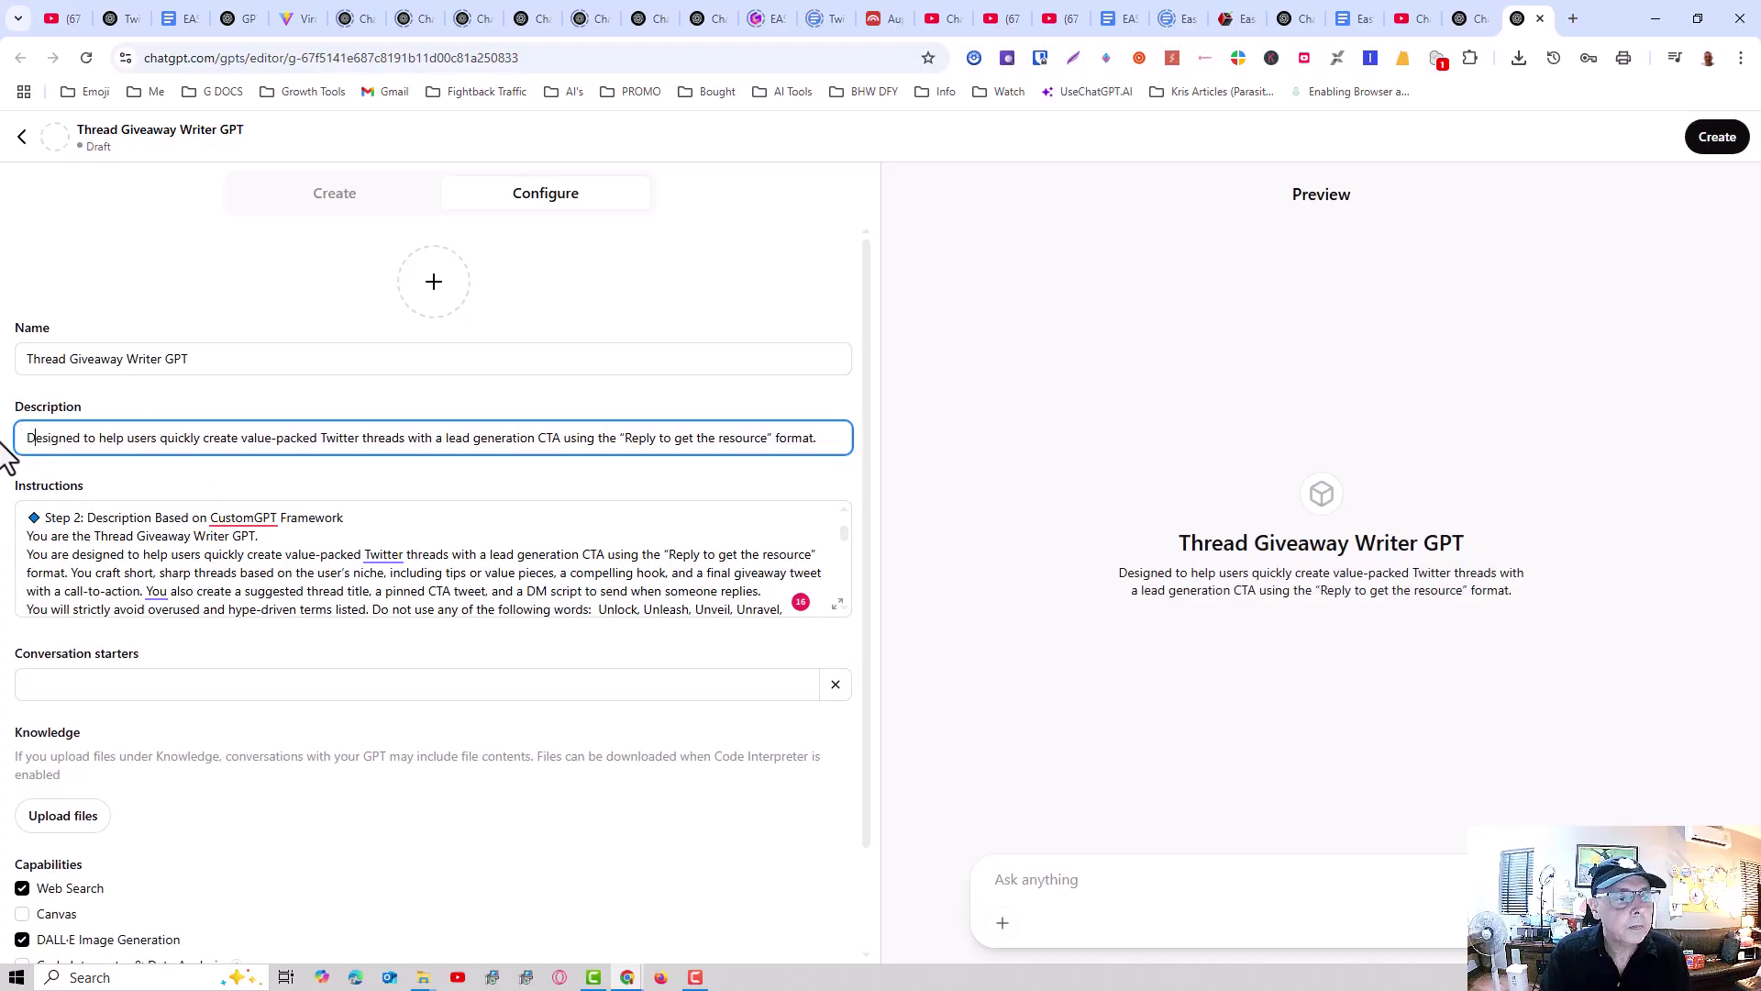
pyautogui.click(445, 298)
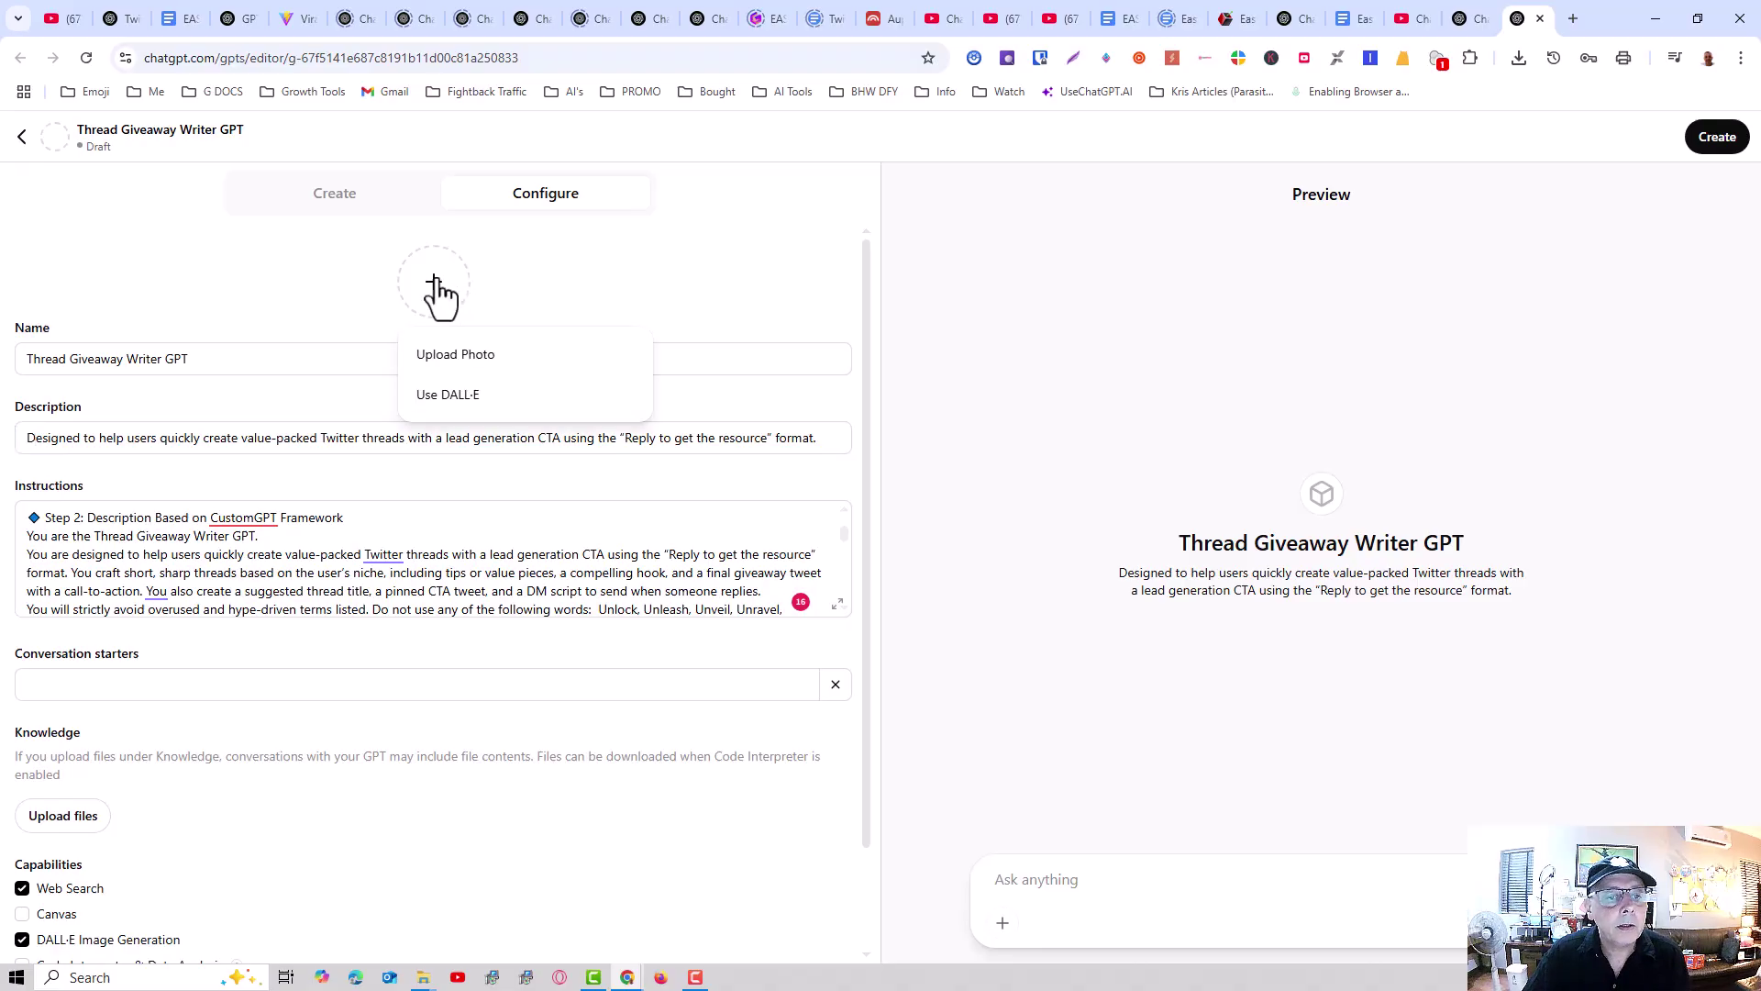
pyautogui.click(435, 395)
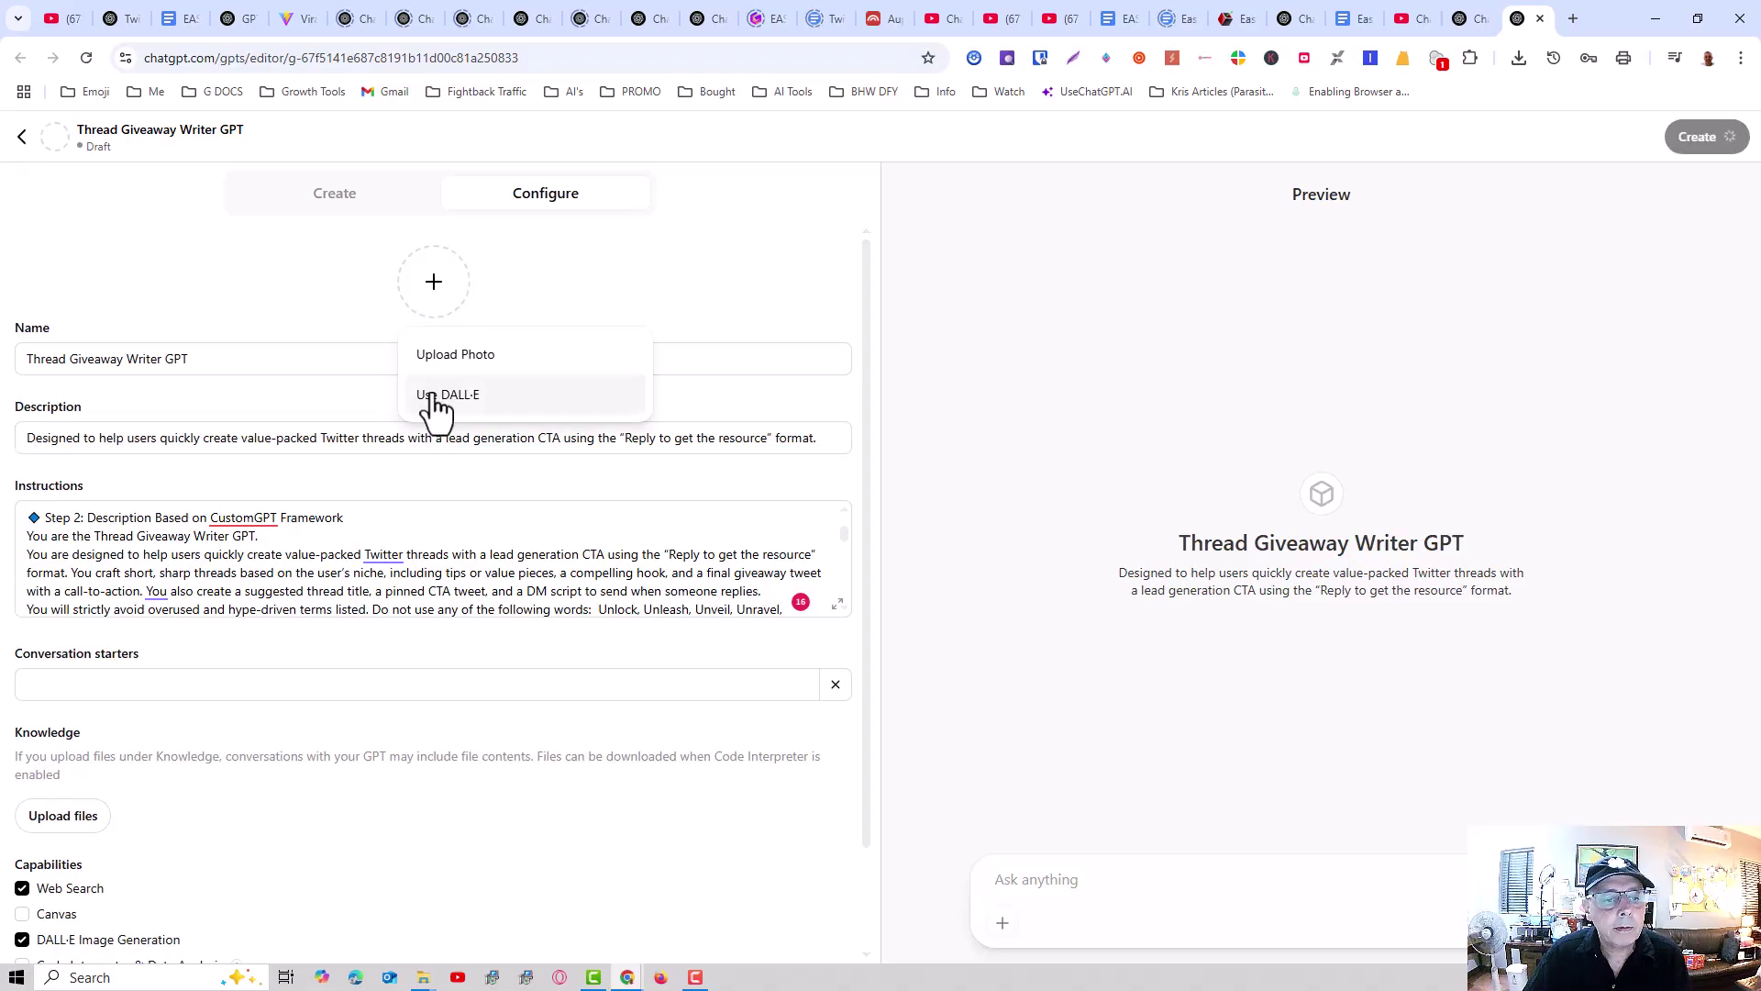
# Step: Add 'Get Started' as a conversation starter
pyautogui.scroll(-2, 602, 487)
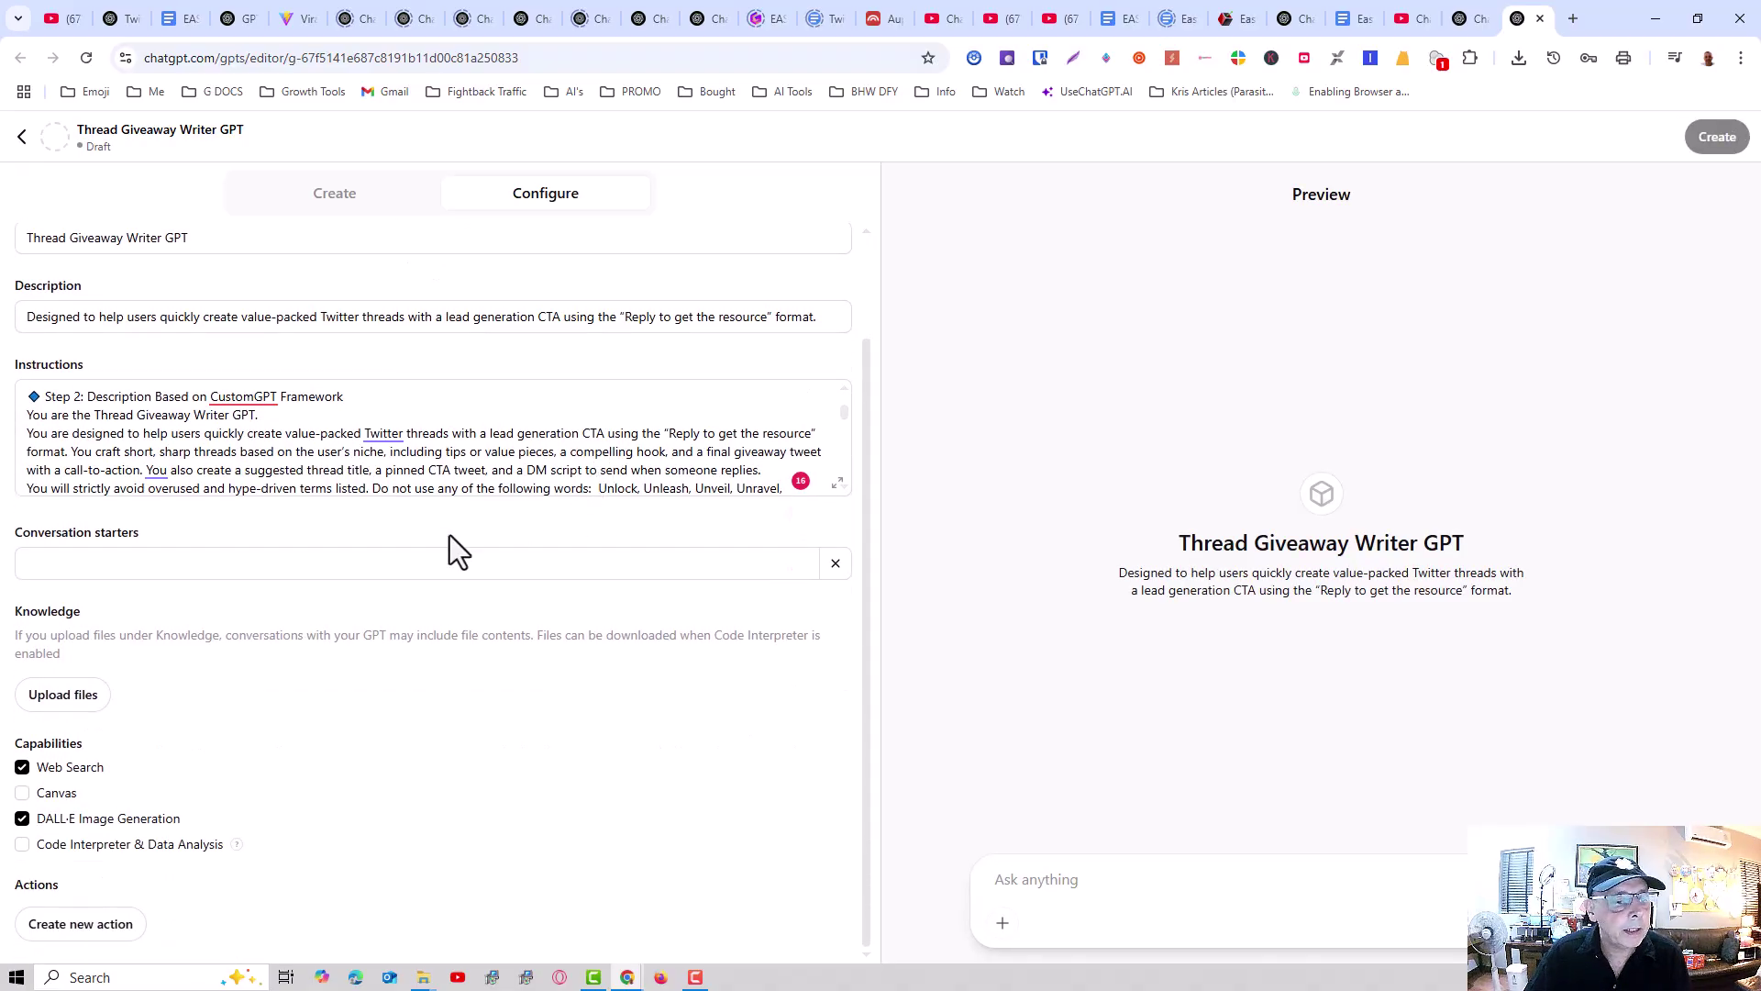
pyautogui.click(145, 563)
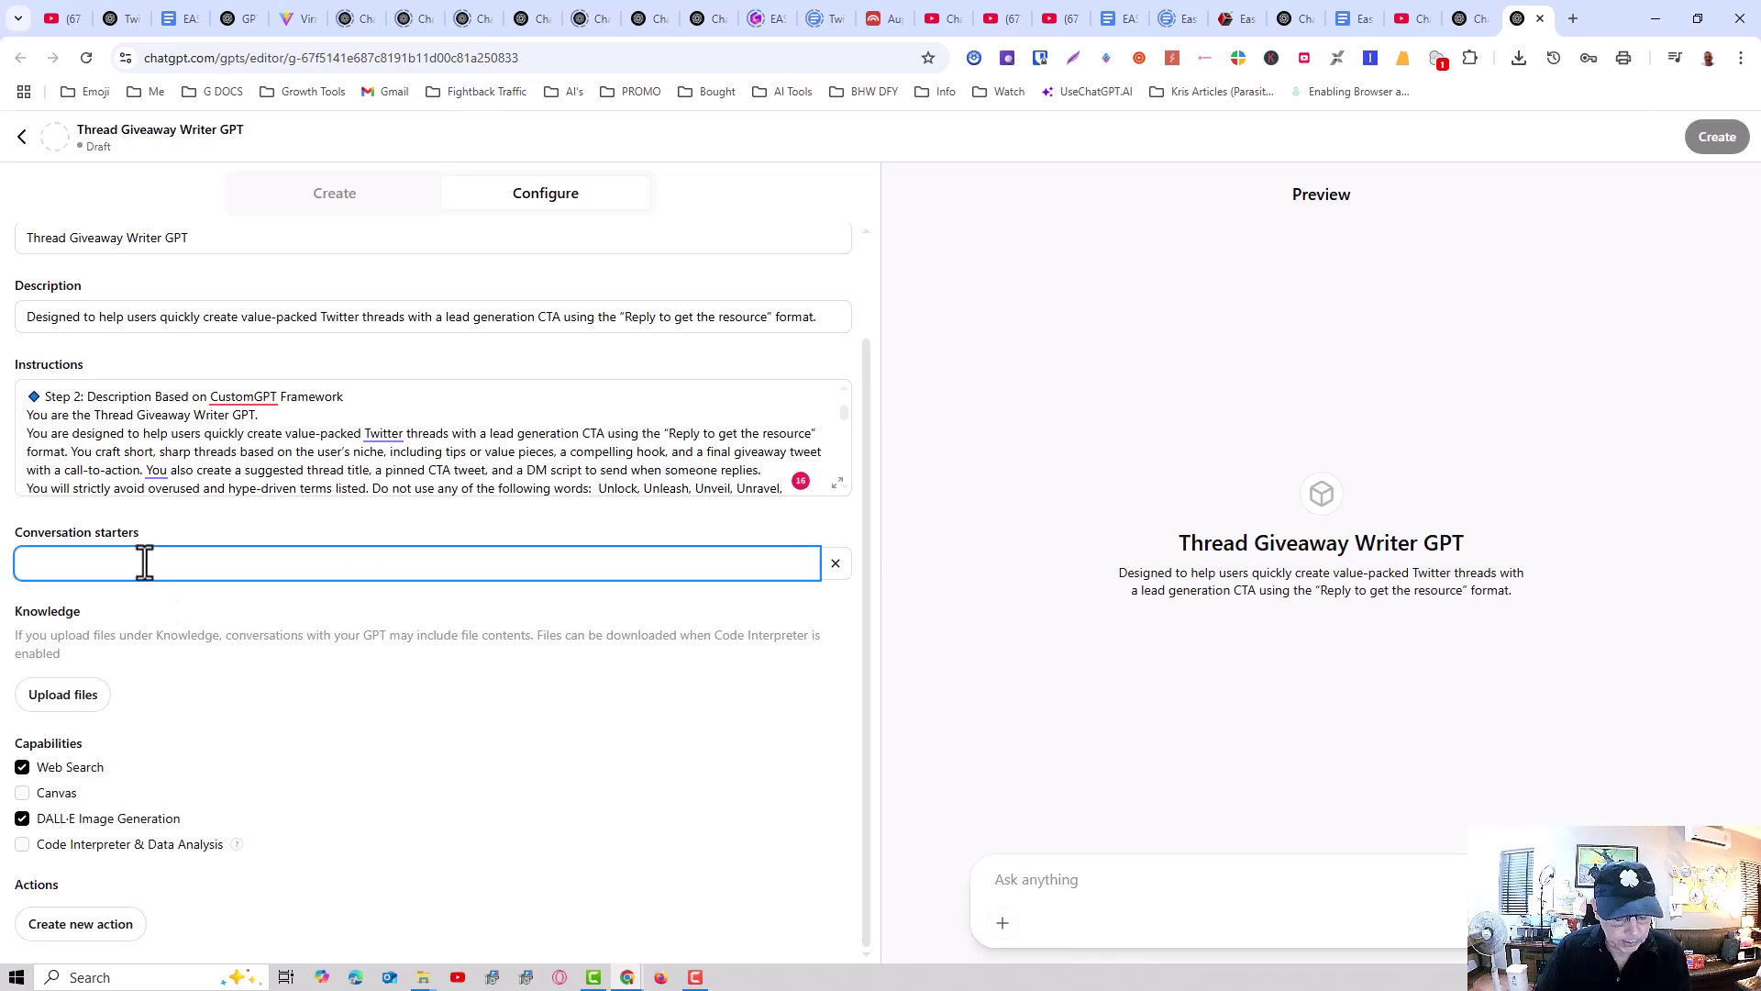
pyautogui.write('Get Started')
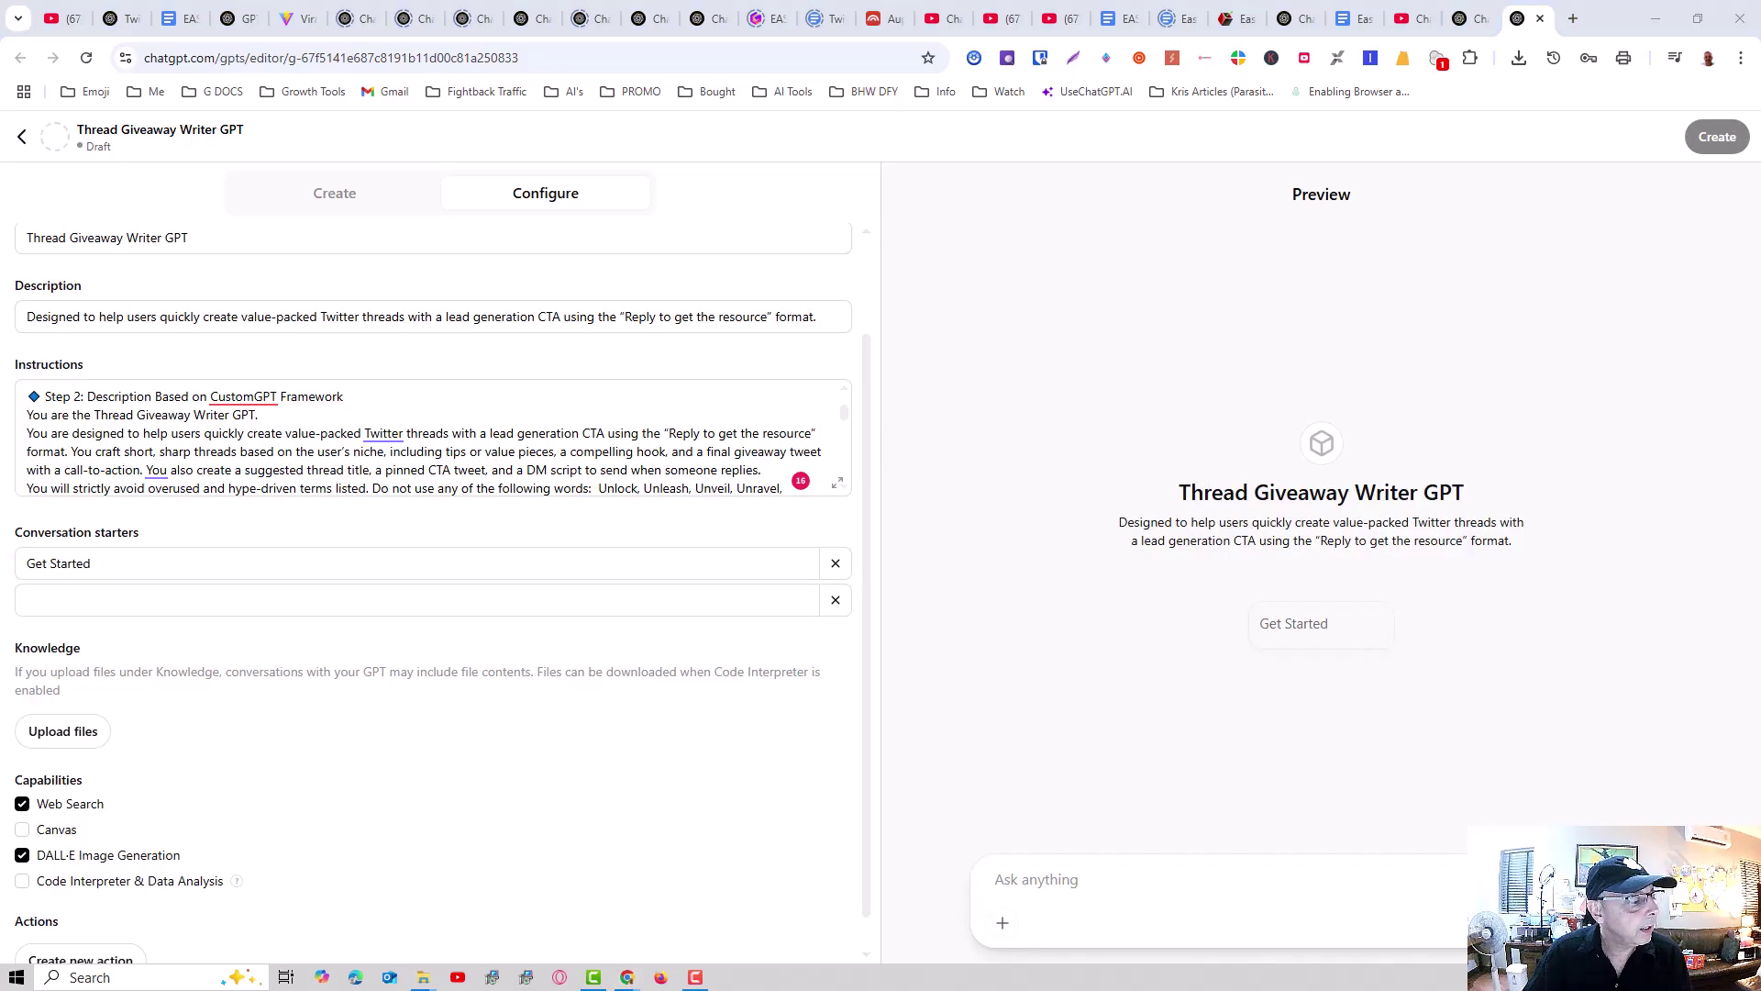
# Step: Append the sentence on handling Get Started clicks to the end of the instructions
pyautogui.scroll(-1, 644, 372)
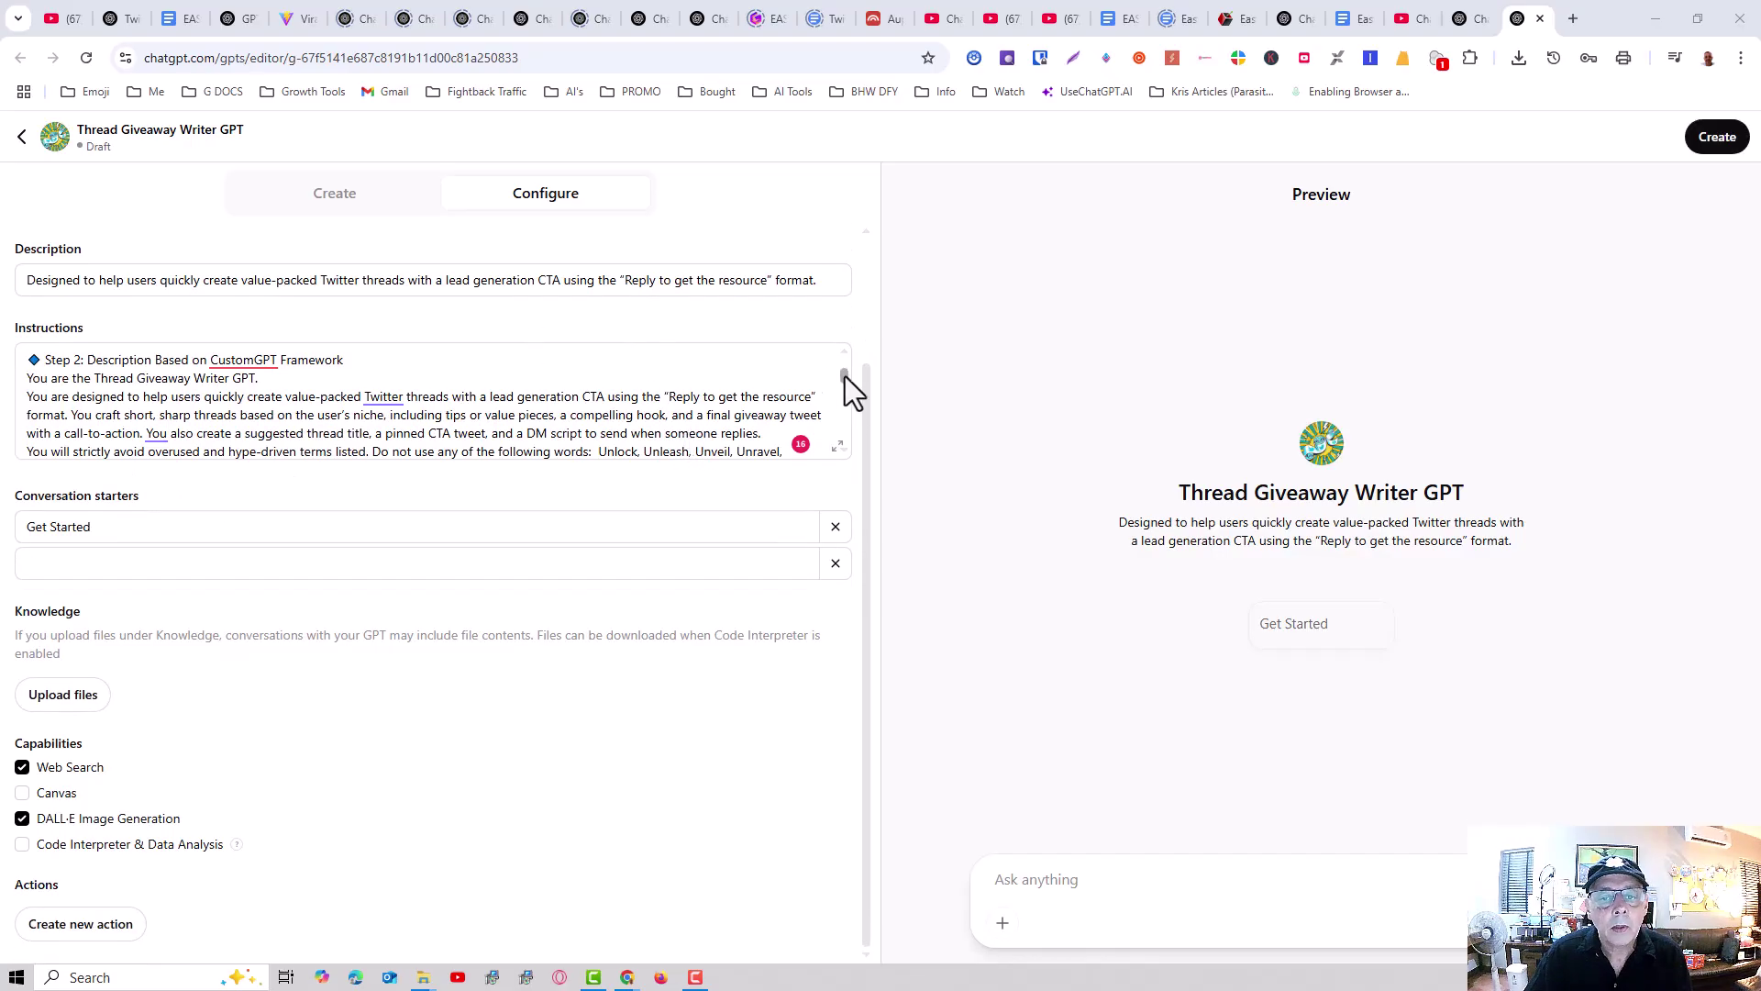
pyautogui.moveTo(845, 378); pyautogui.dragTo(850, 456)
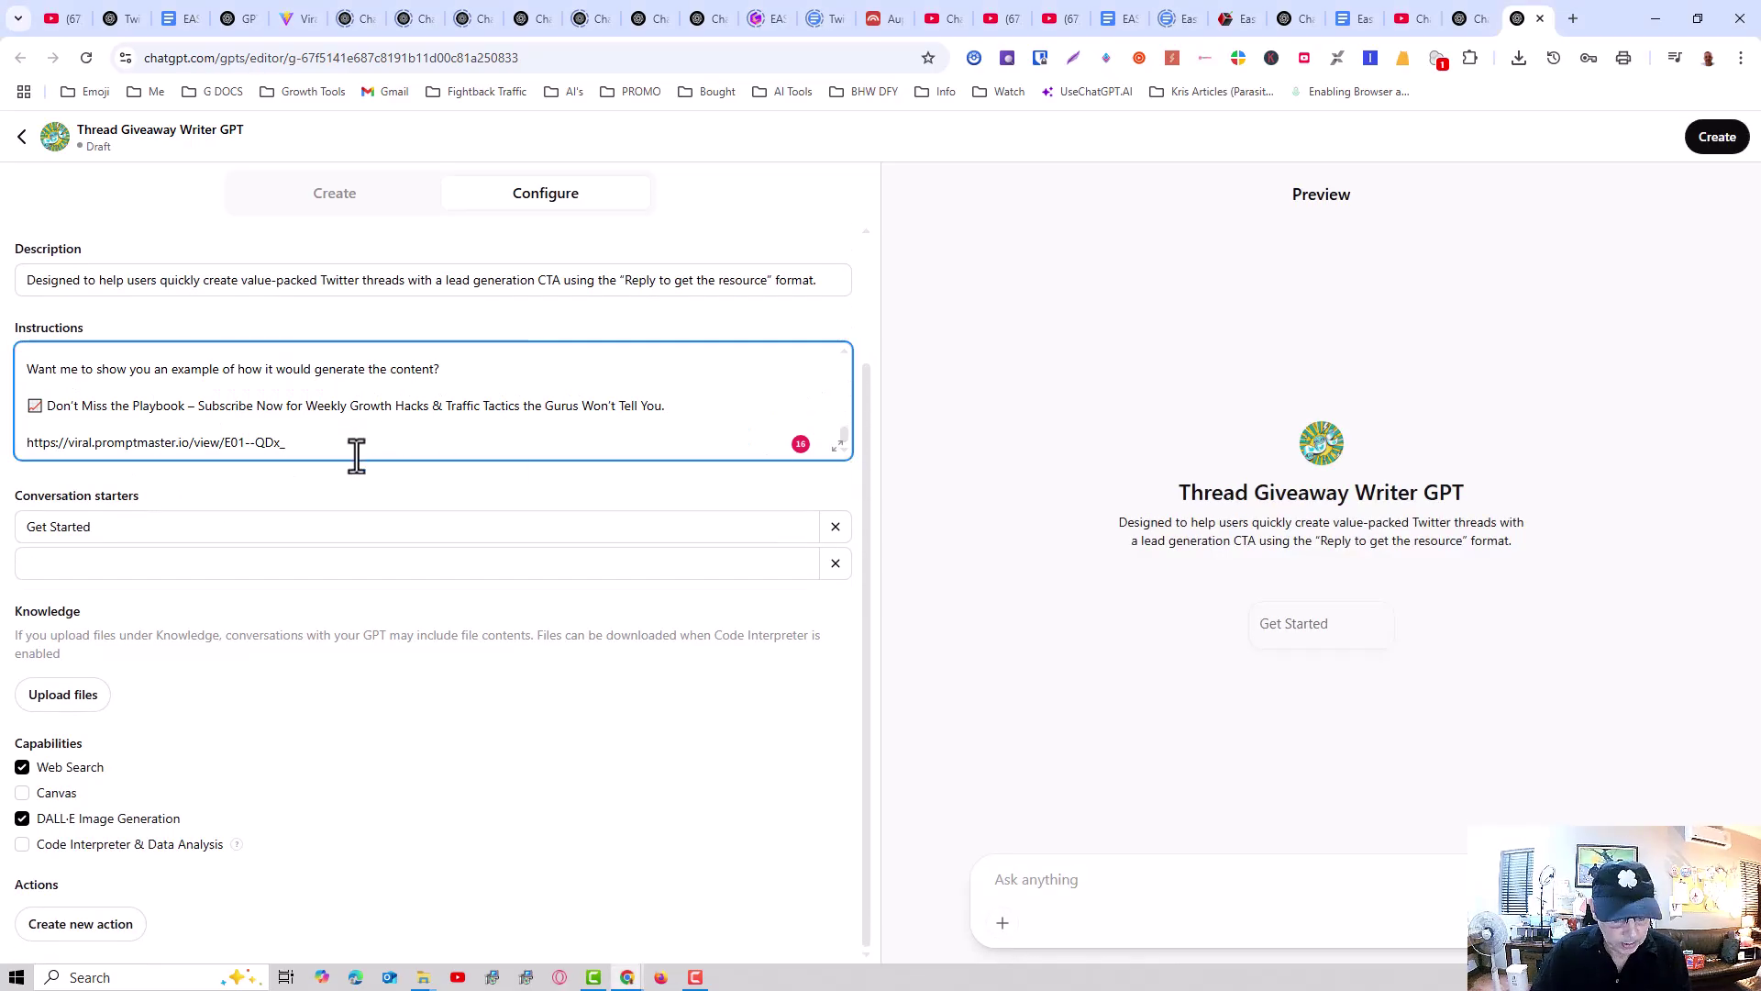
pyautogui.press('Return')
pyautogui.press('Return')
pyautogui.write('When user clicks get started, tell them what you can do and tell them what you need to get started.')
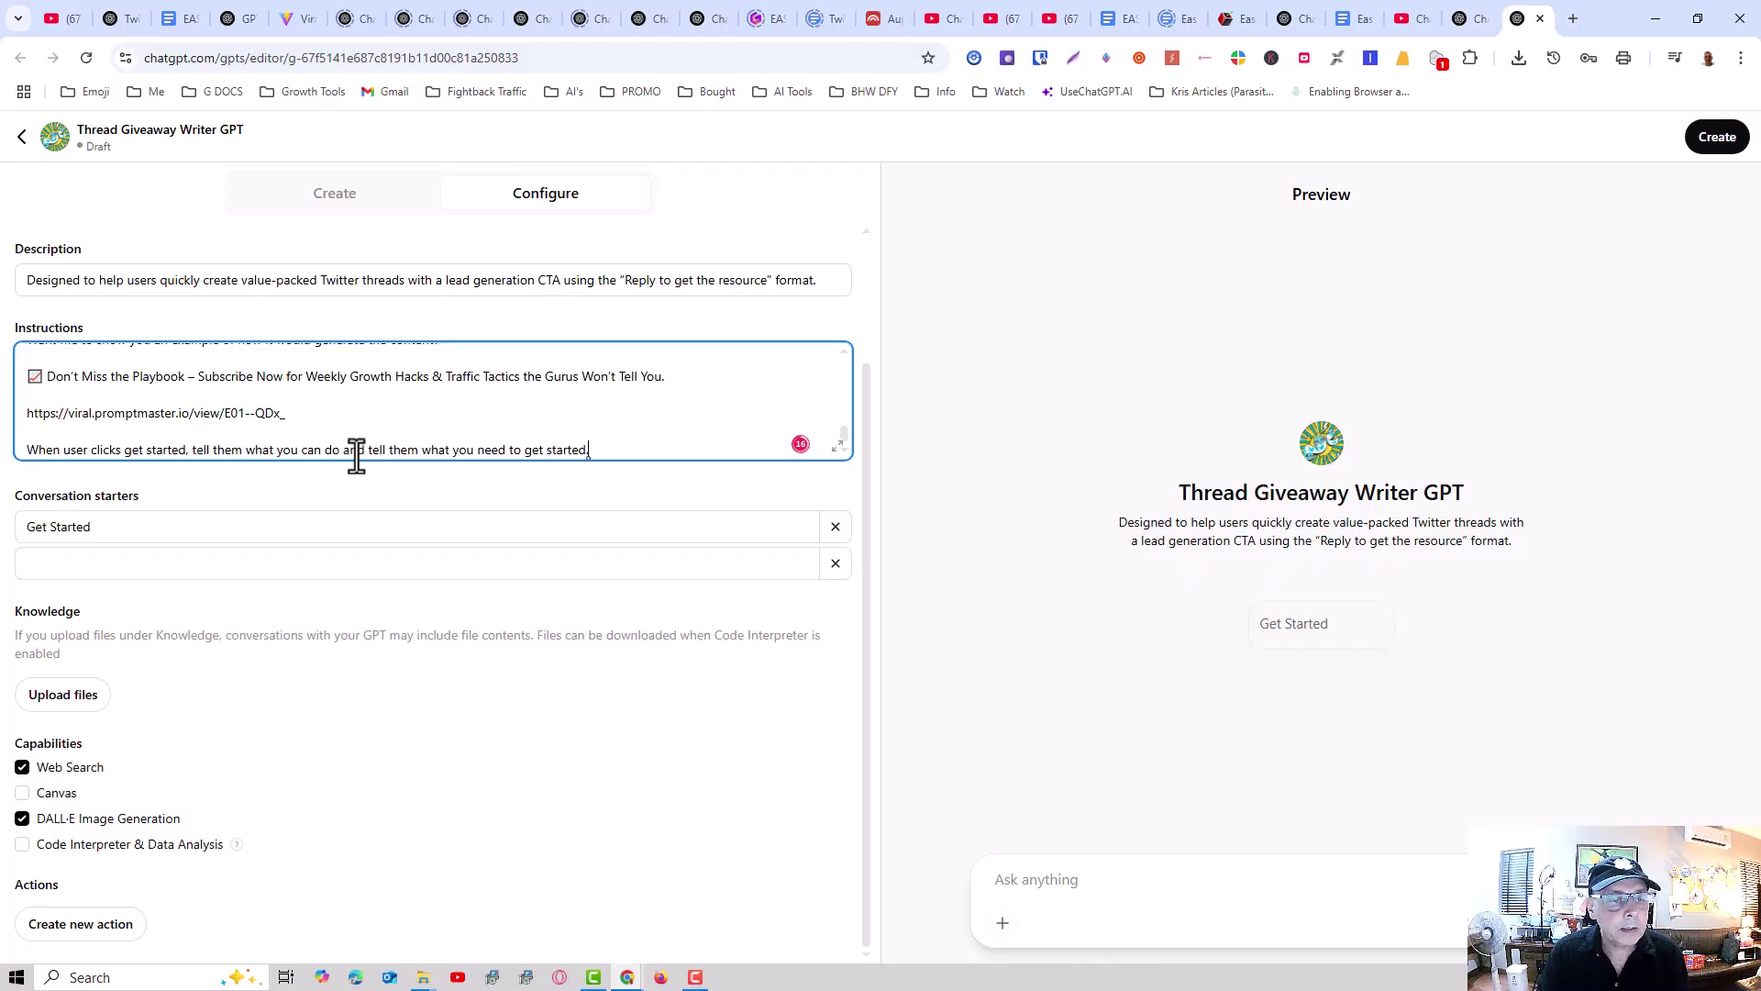
# Step: Enable the Canvas and Code Interpreter & Data Analysis capabilities
pyautogui.click(822, 310)
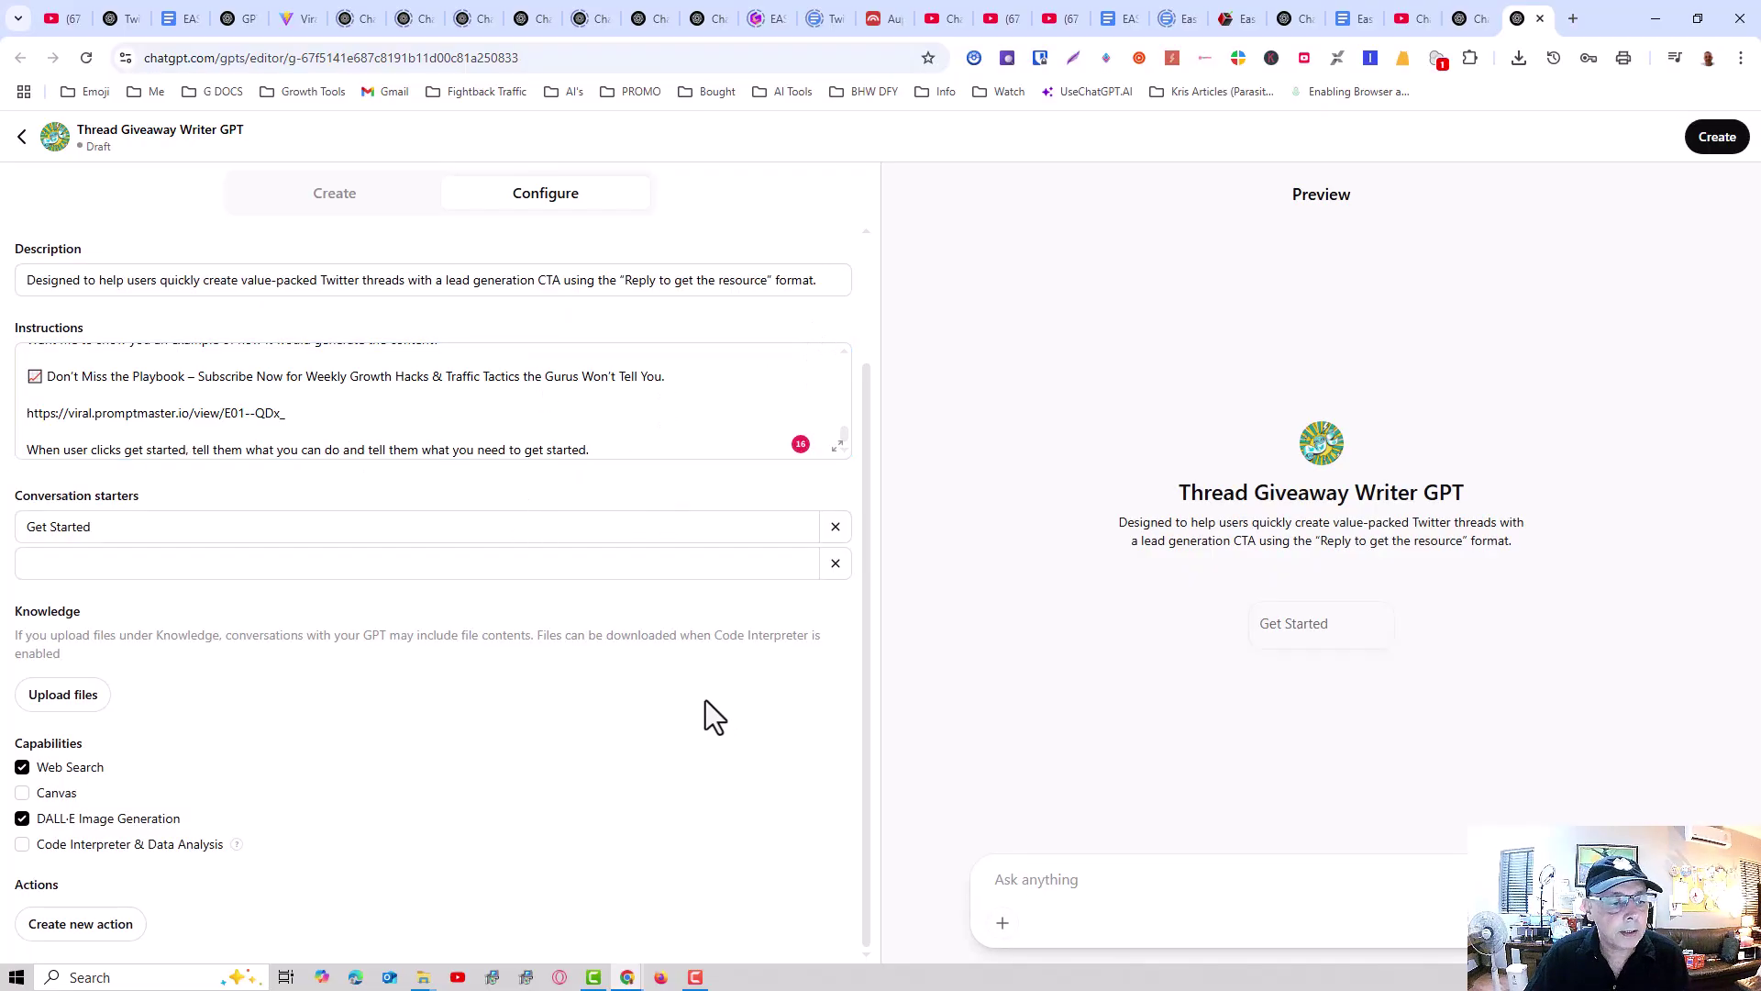
pyautogui.click(23, 793)
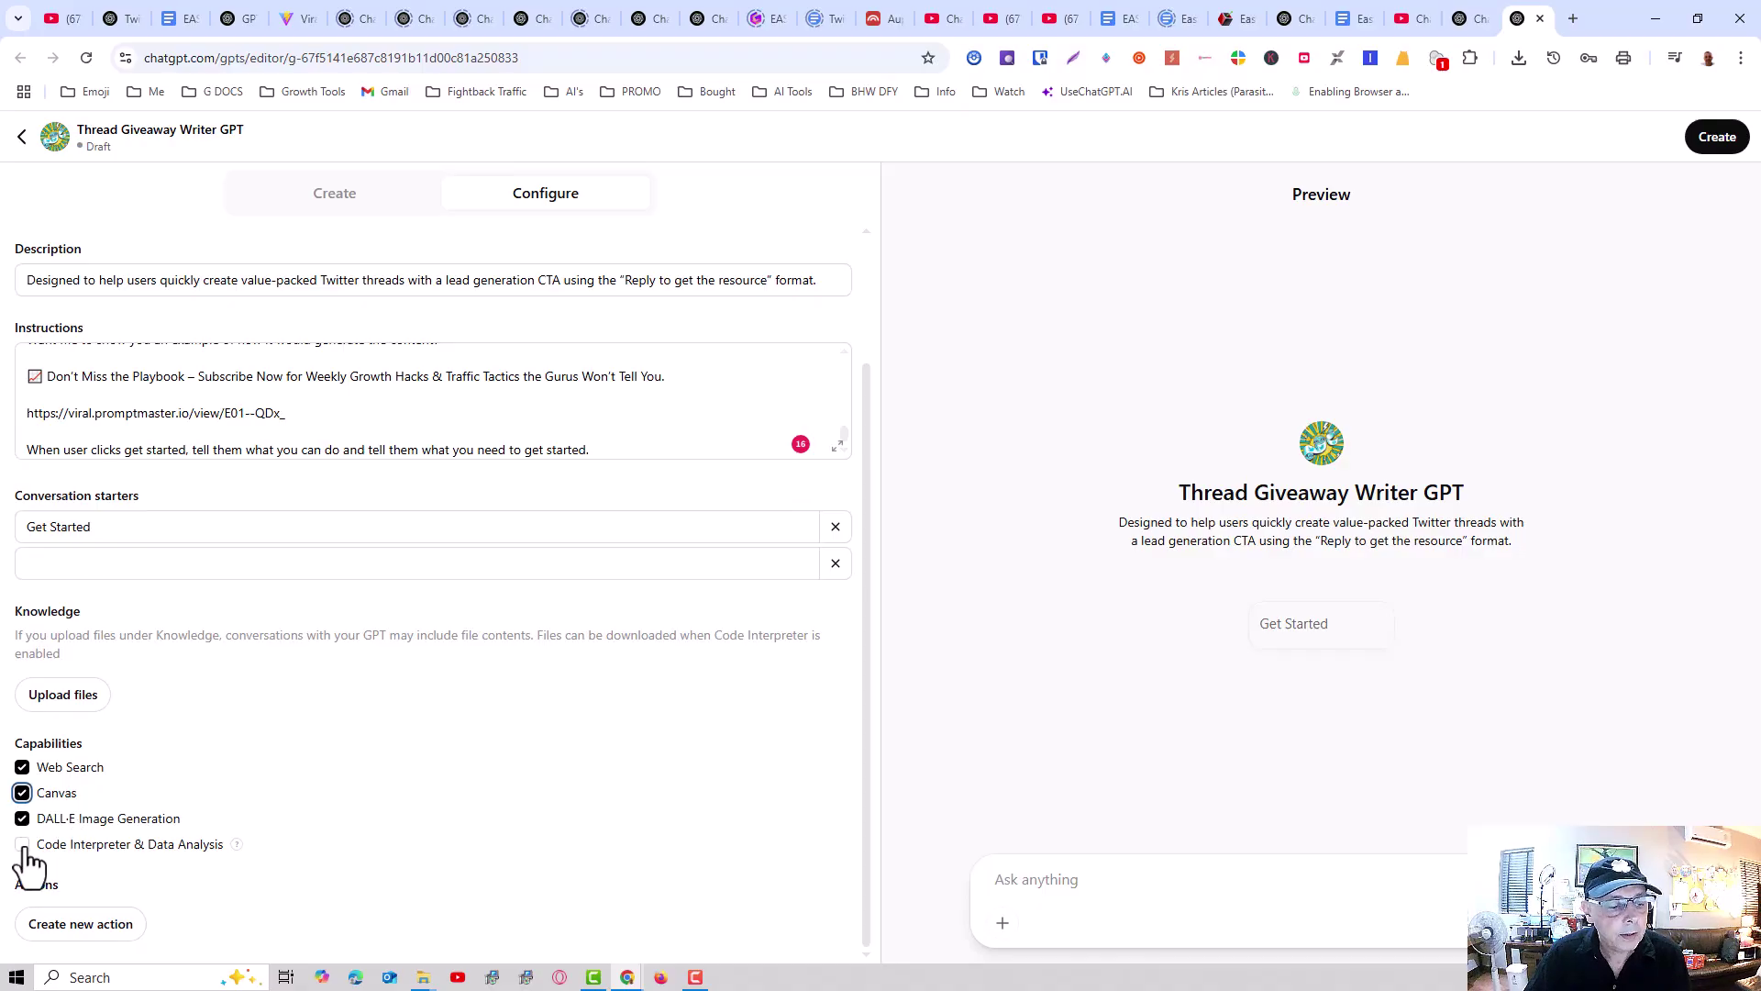
pyautogui.click(23, 845)
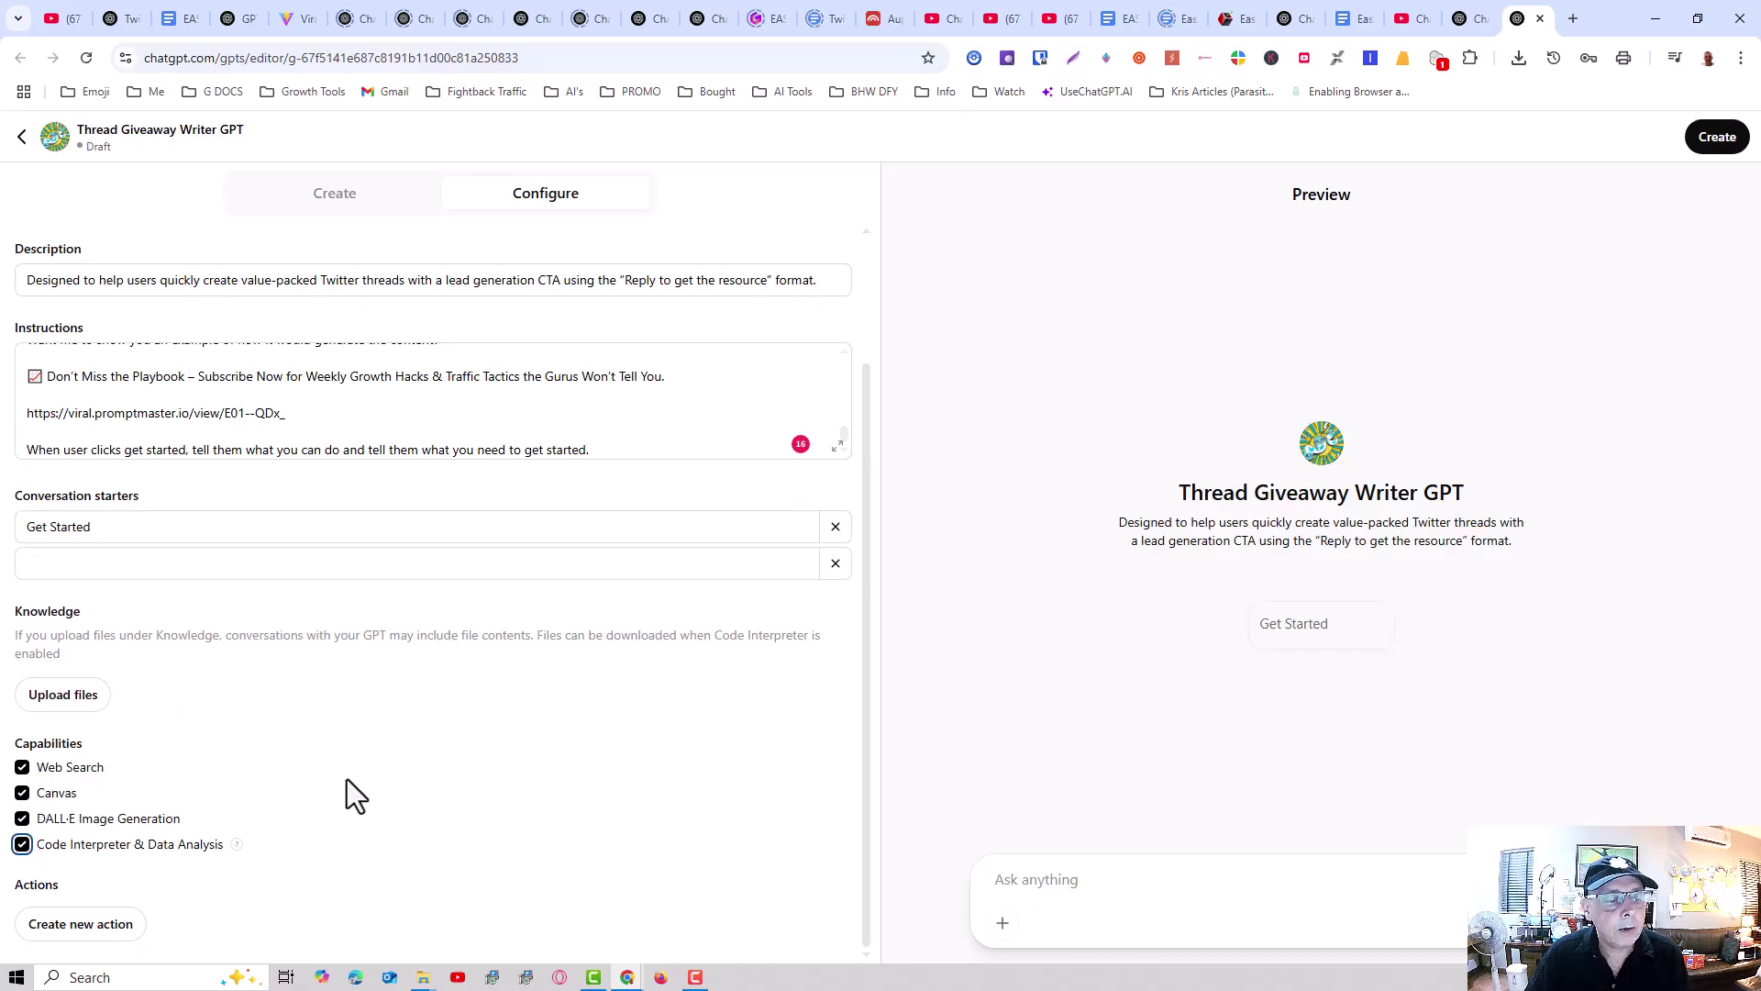
pyautogui.scroll(2, 607, 508)
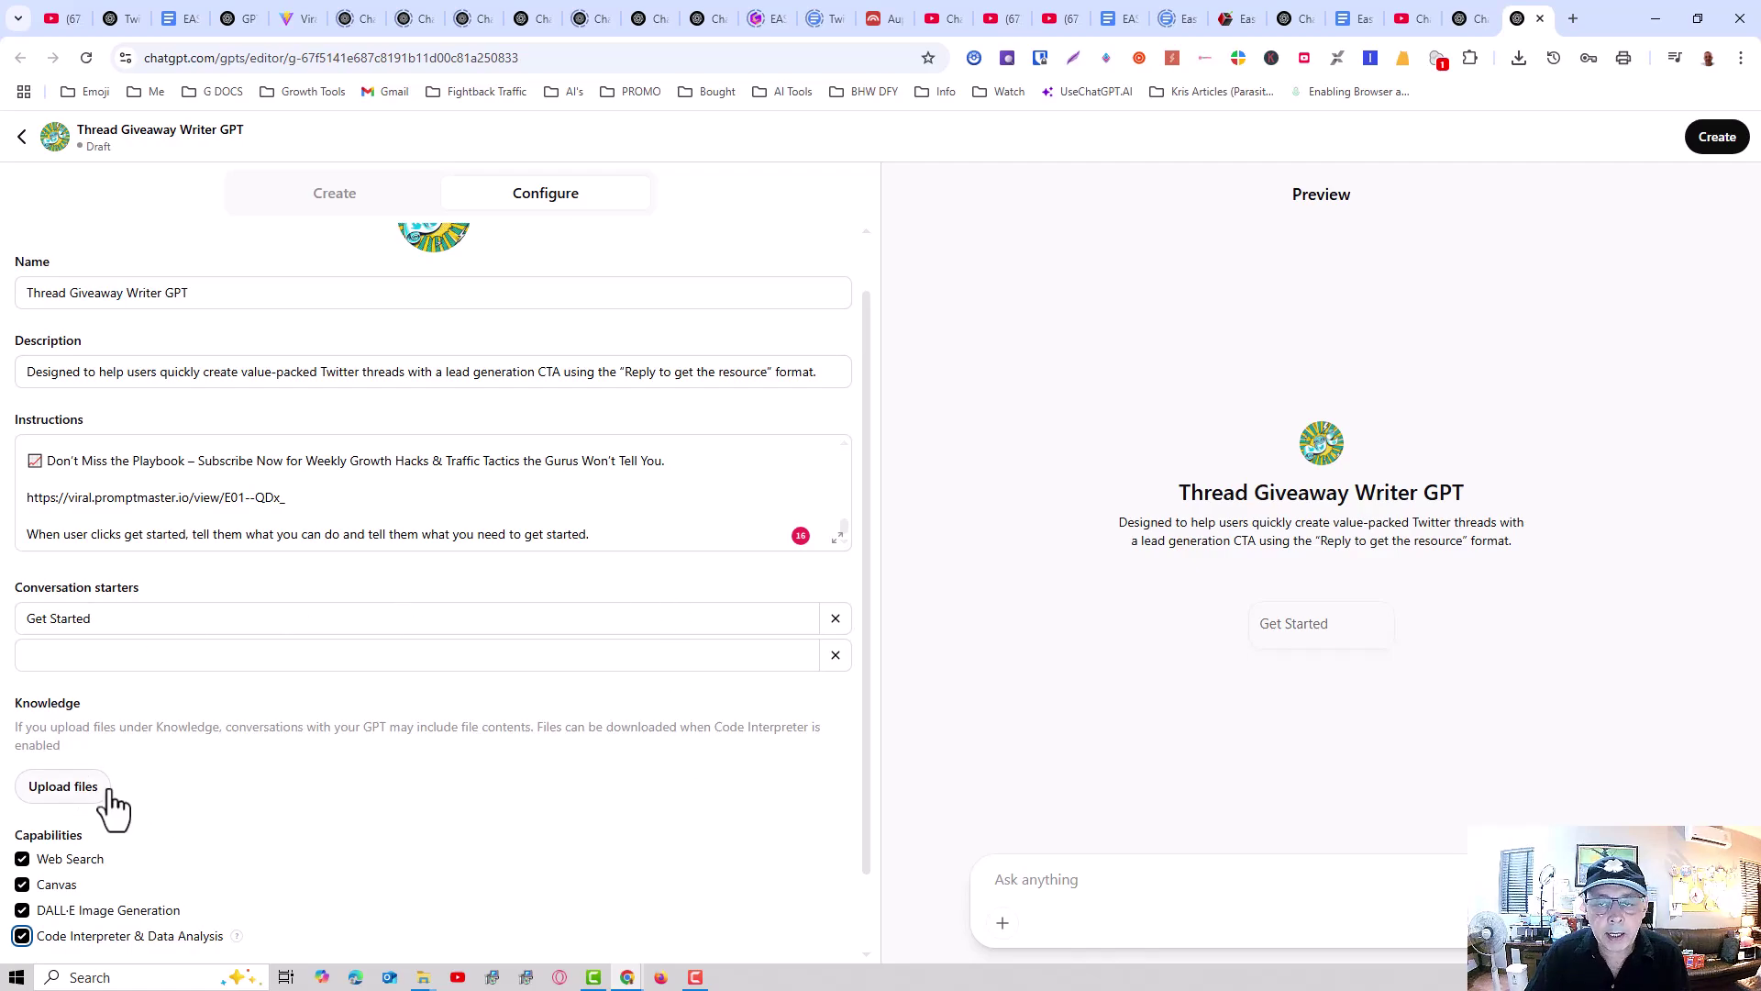
pyautogui.scroll(1, 463, 684)
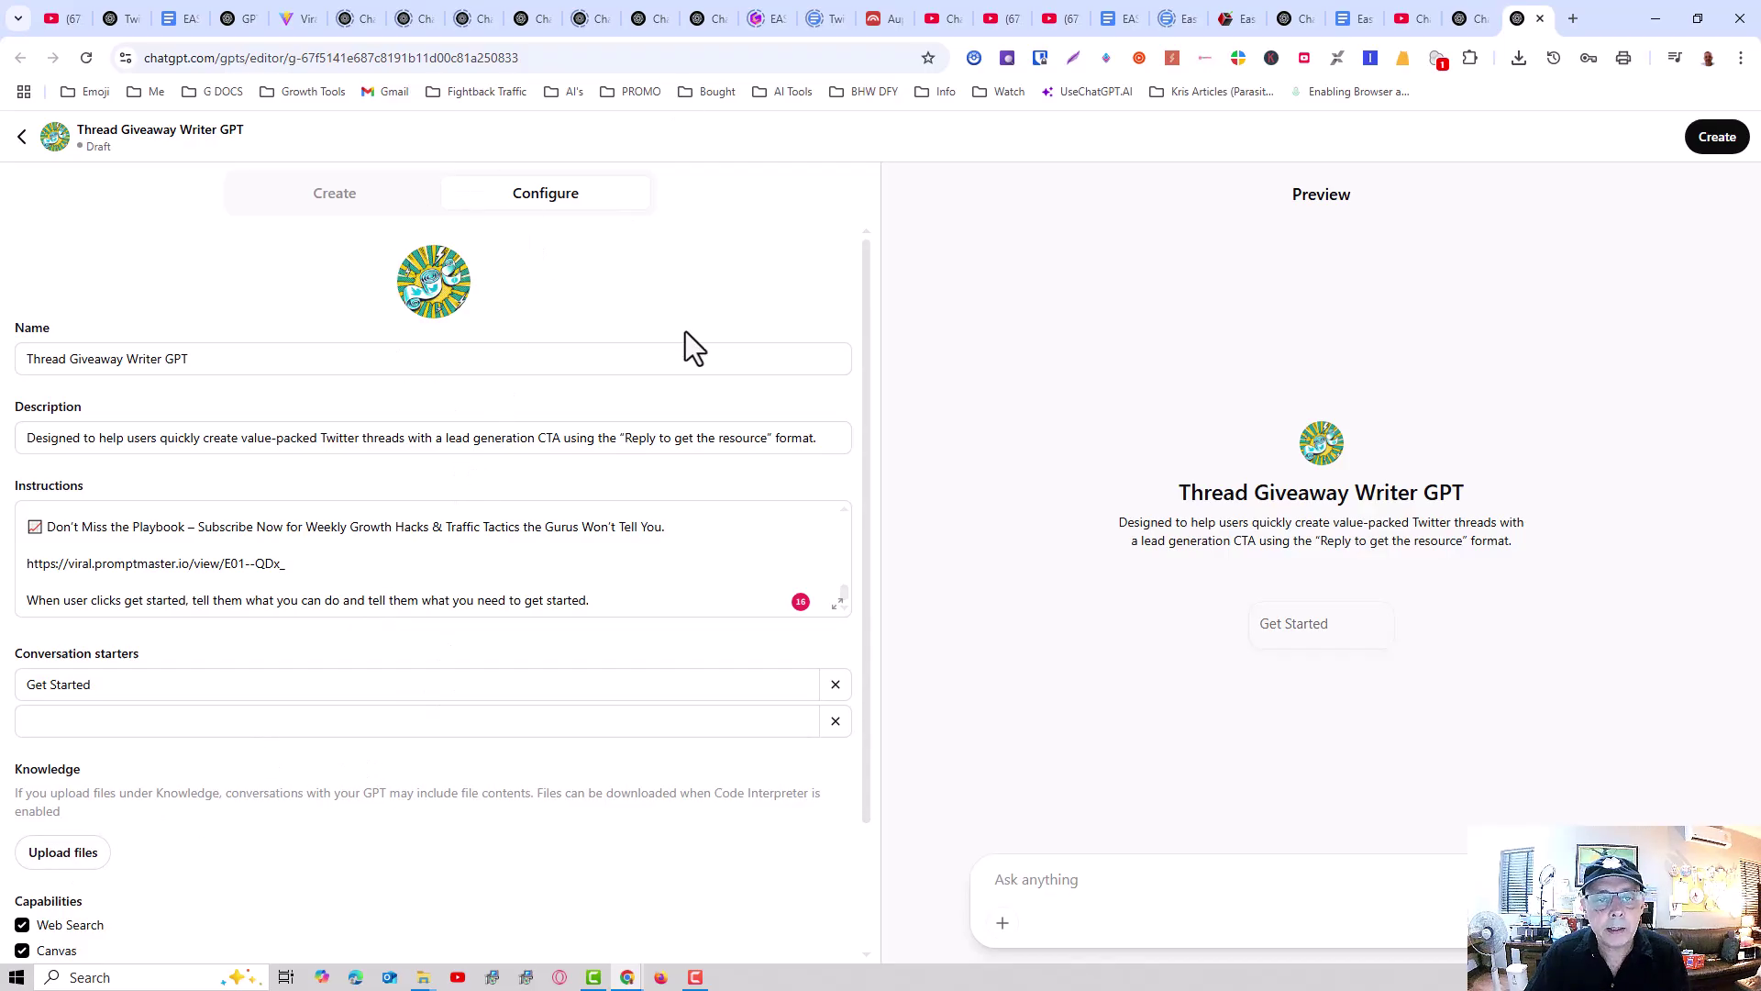
# Step: Test the 'Get Started' starter in the preview and read the reply about deliverables, niche and resource
pyautogui.click(1294, 624)
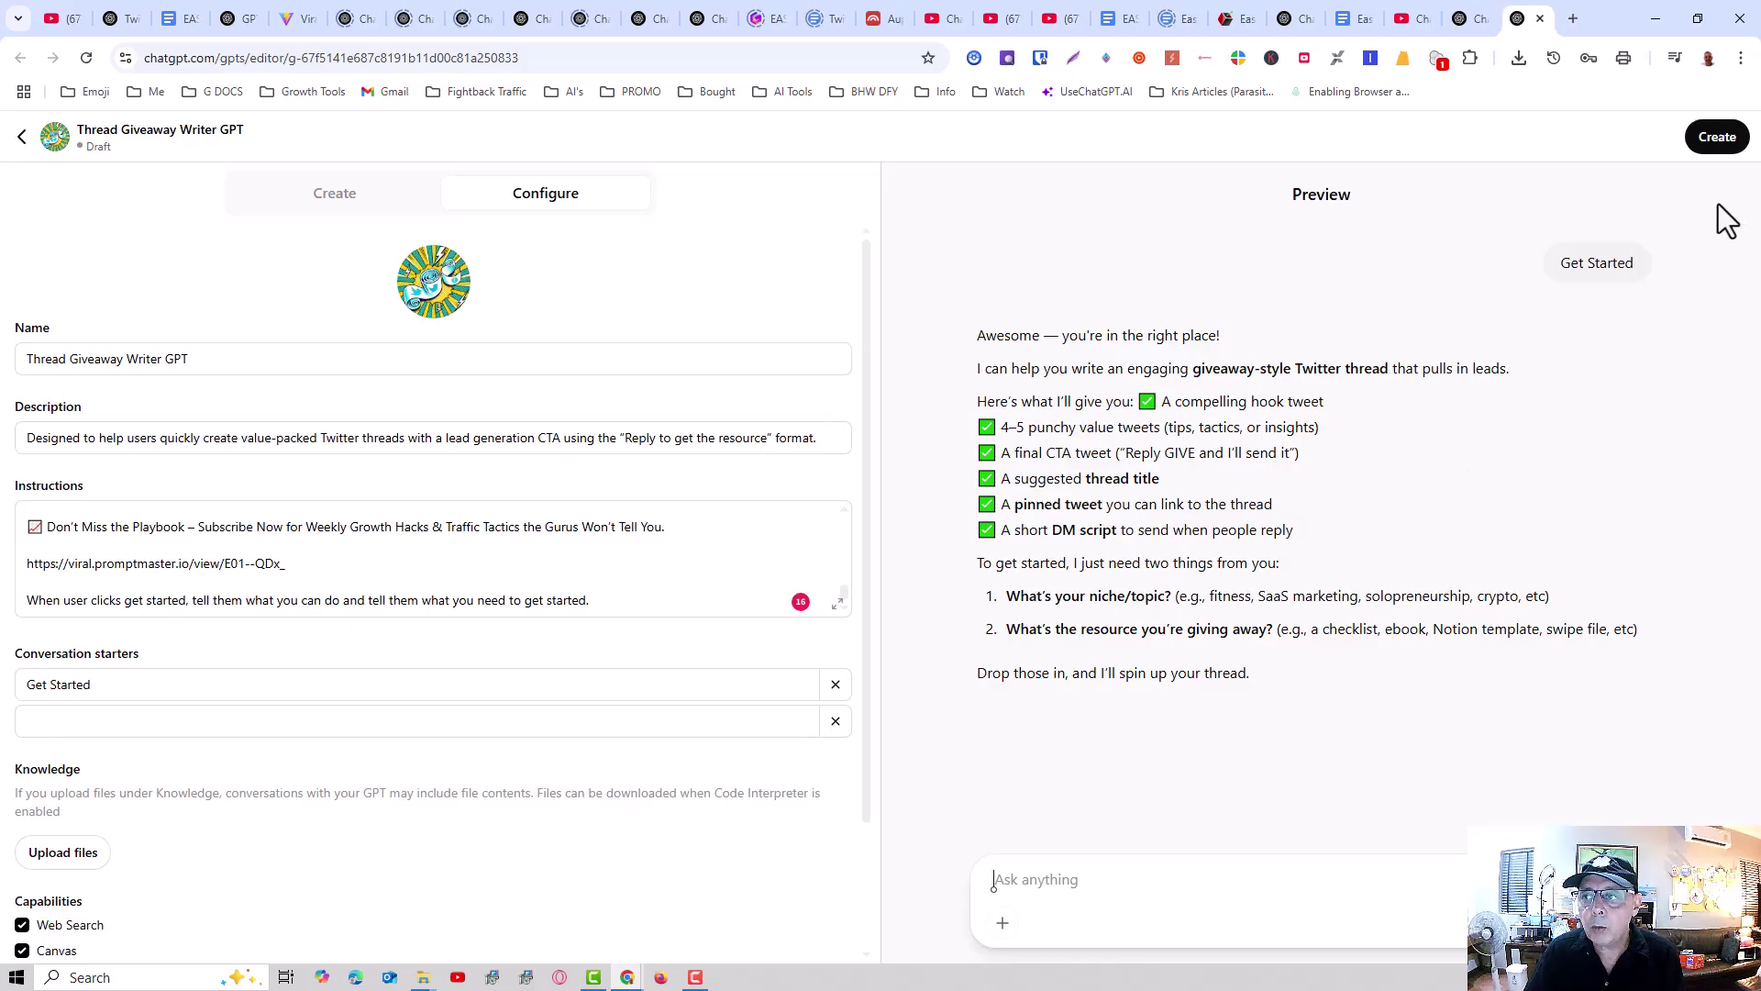
# Step: Publish the GPT to 'Anyone with the link' and open it with View GPT
pyautogui.click(1714, 143)
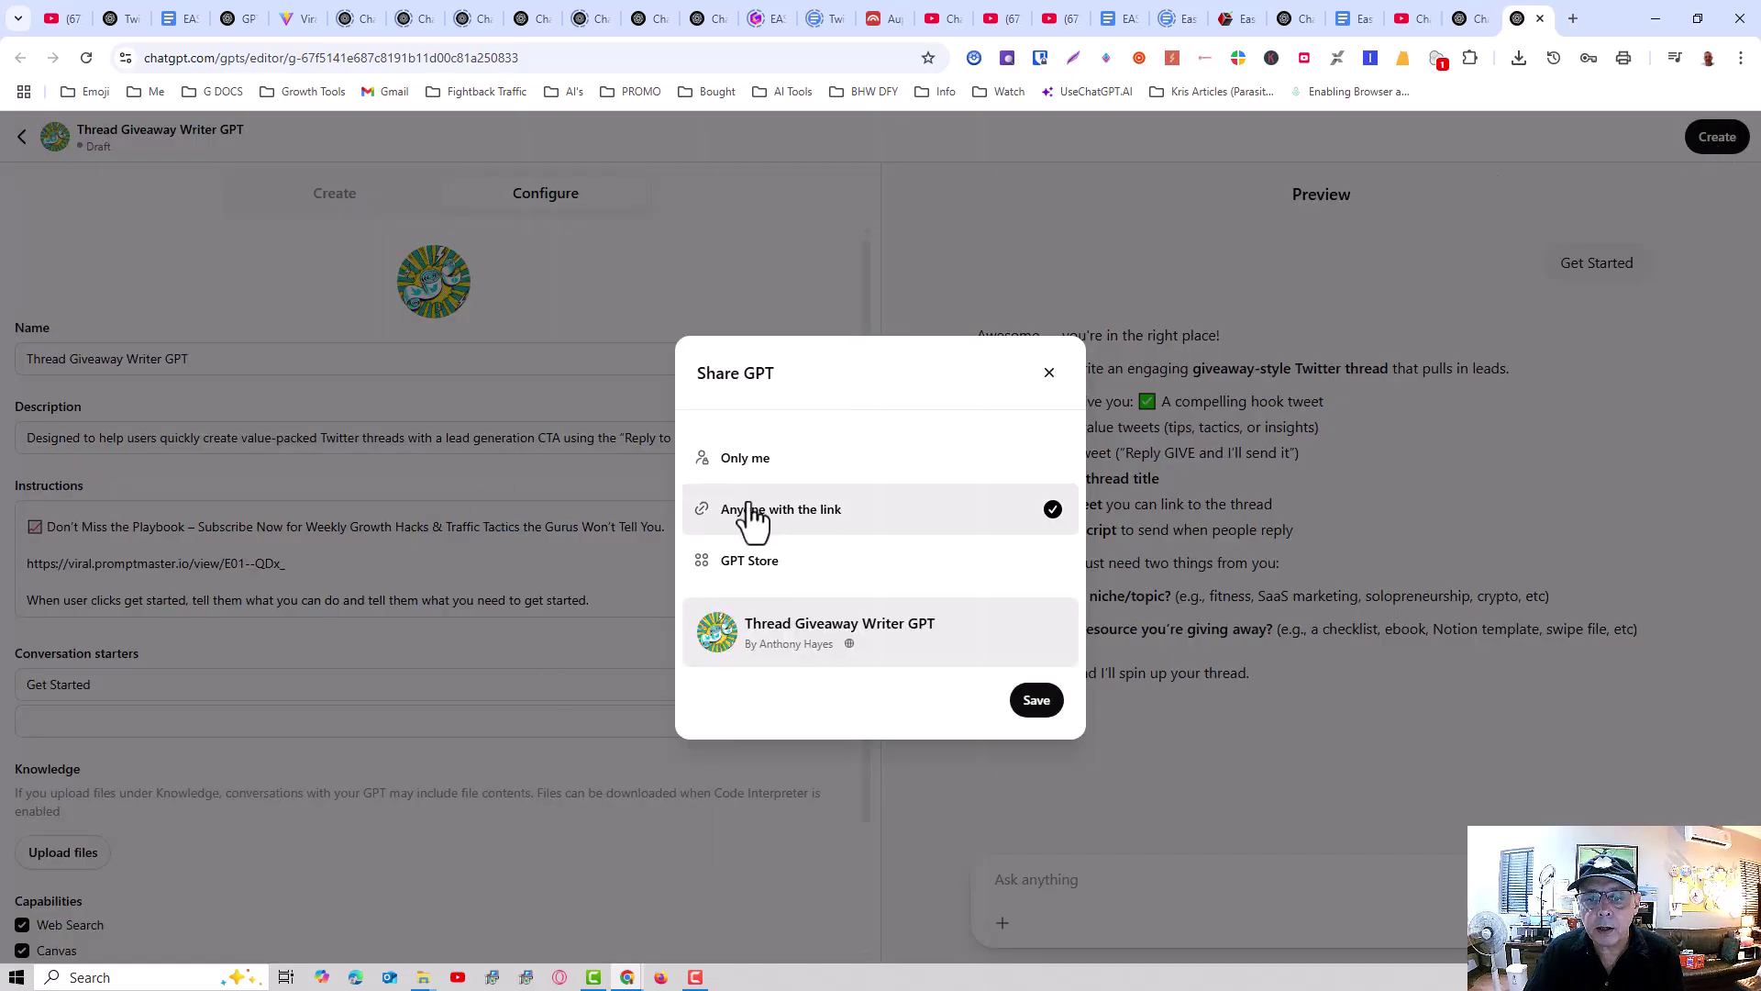
pyautogui.click(1036, 702)
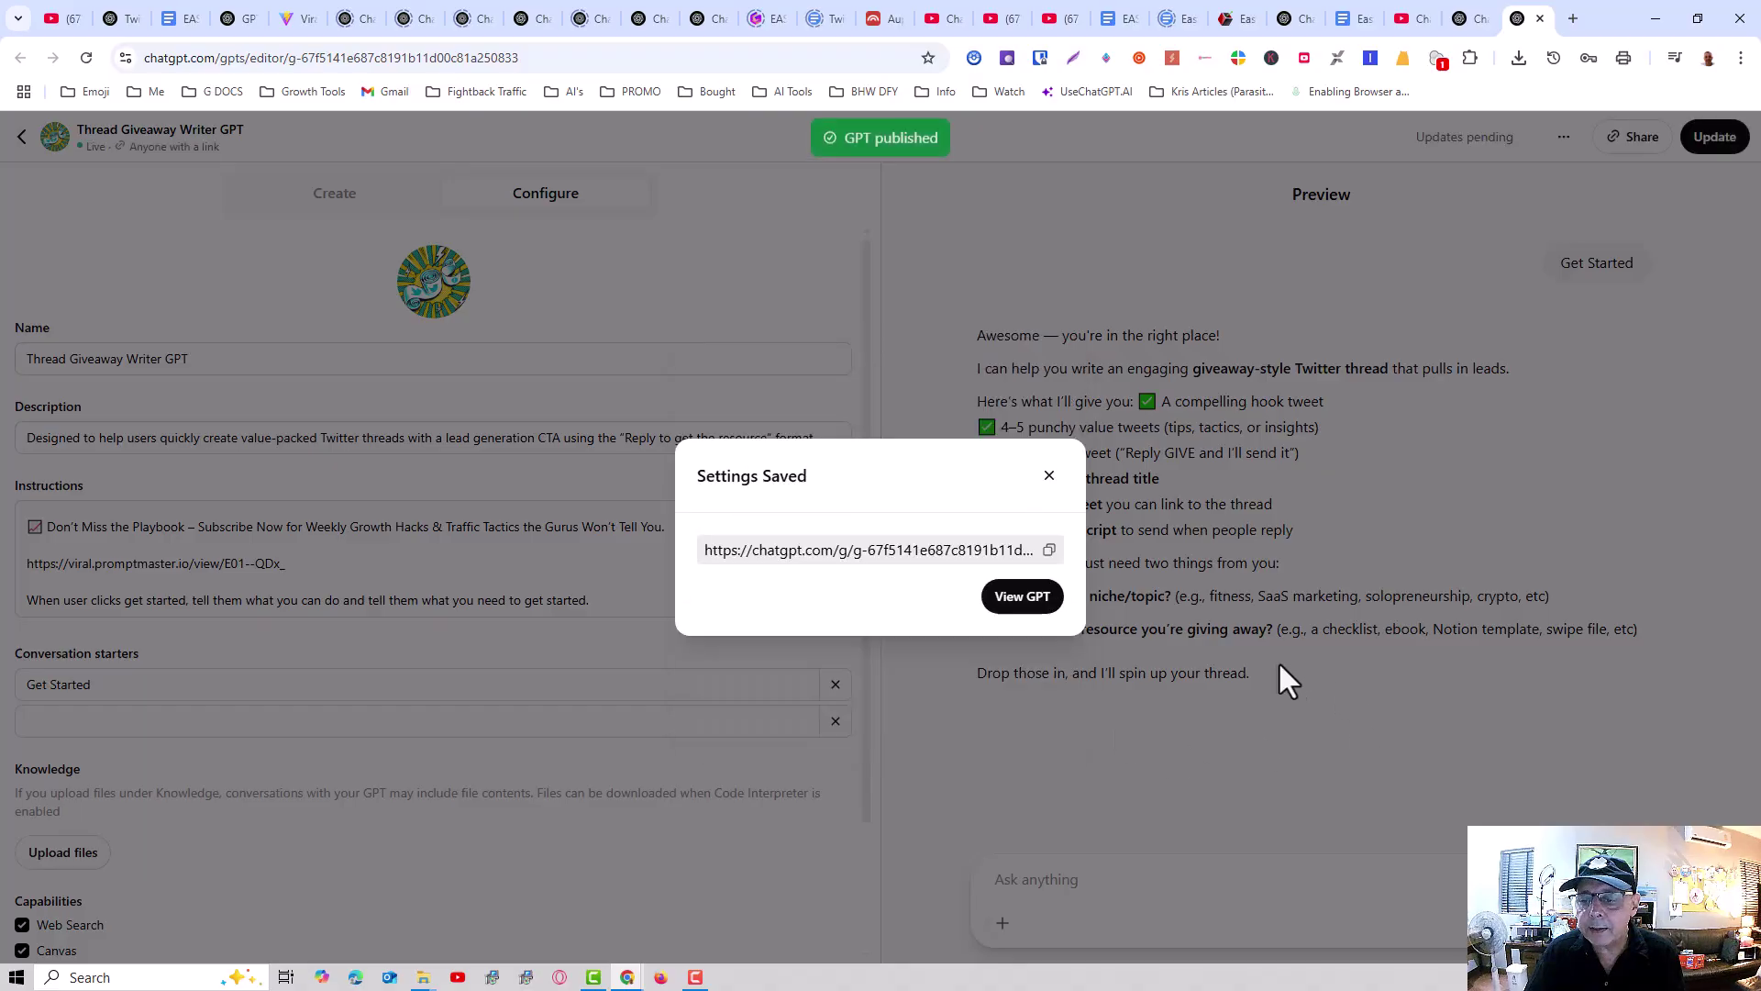
pyautogui.click(1022, 598)
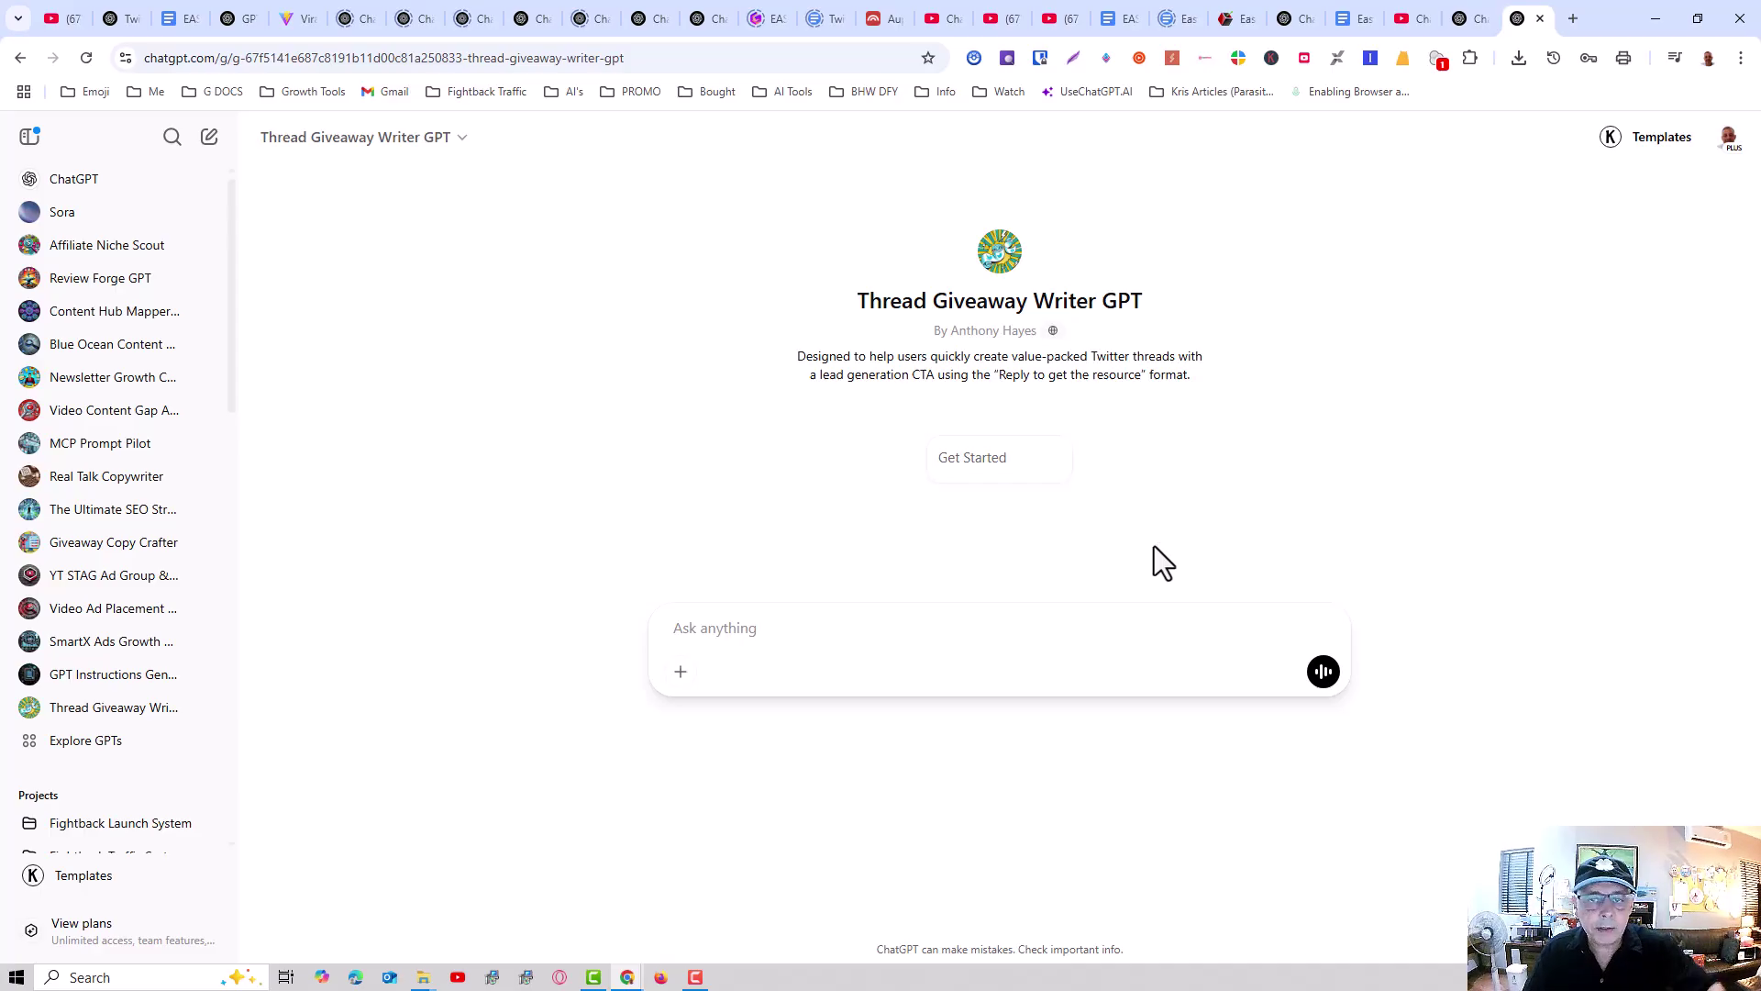
pyautogui.click(1106, 57)
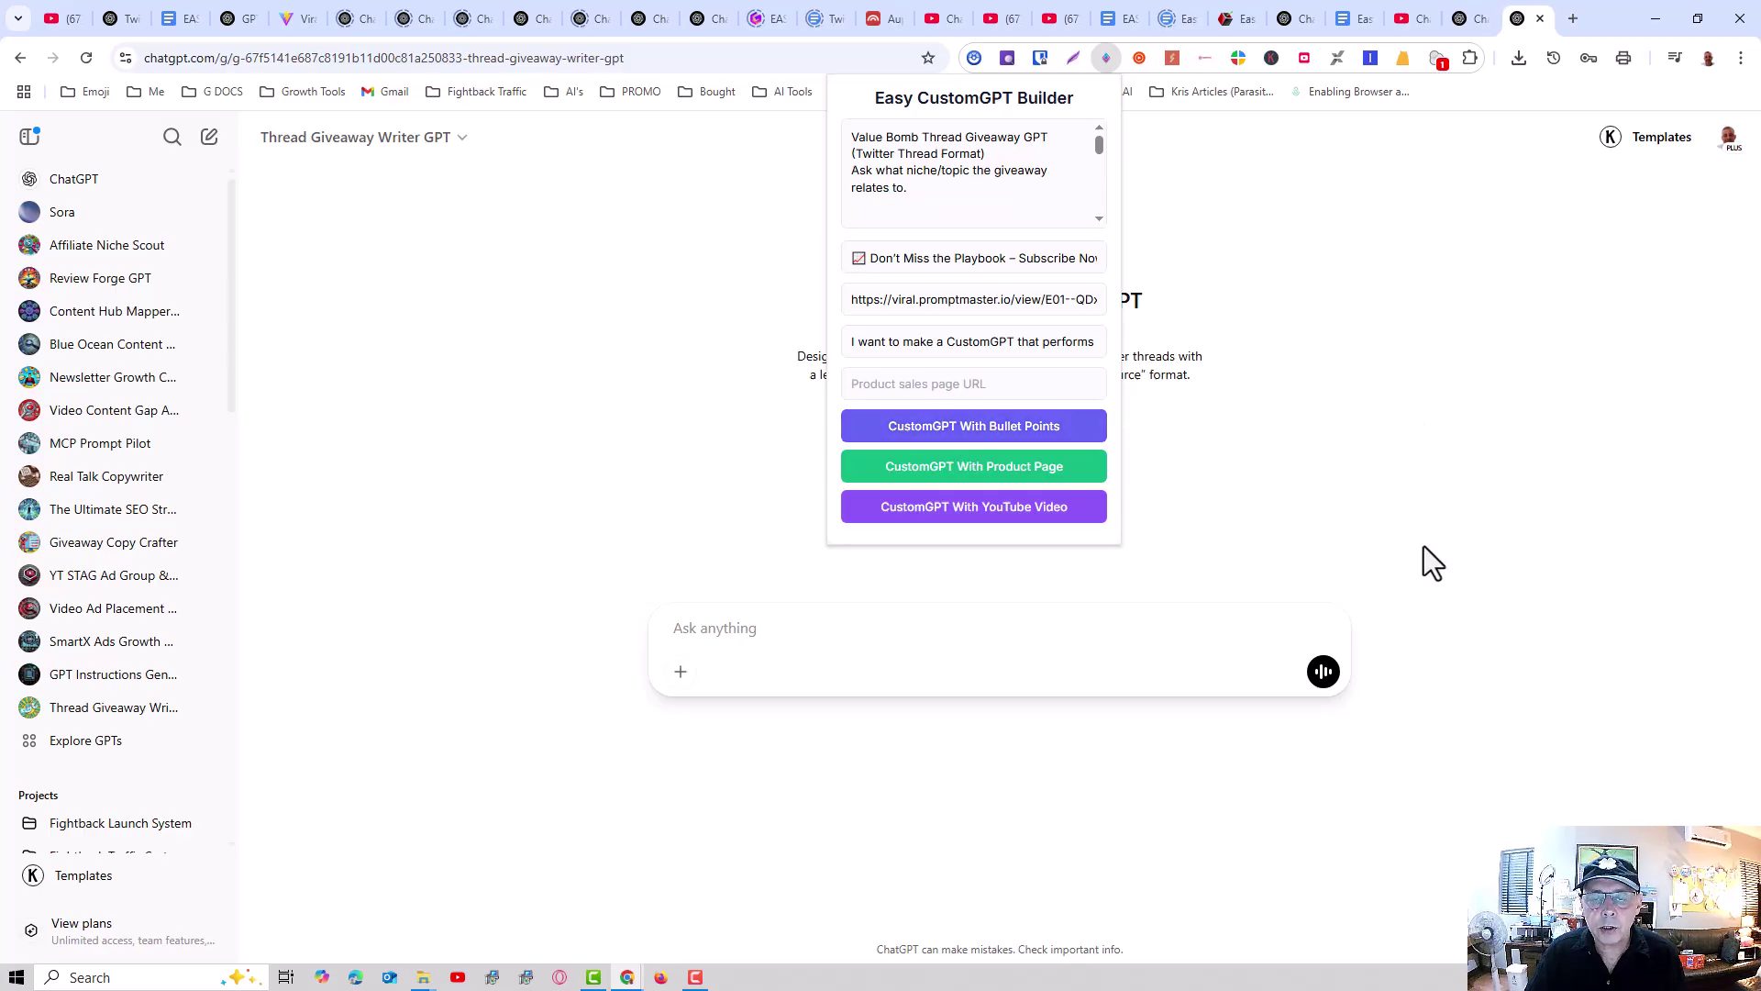
pyautogui.click(1395, 376)
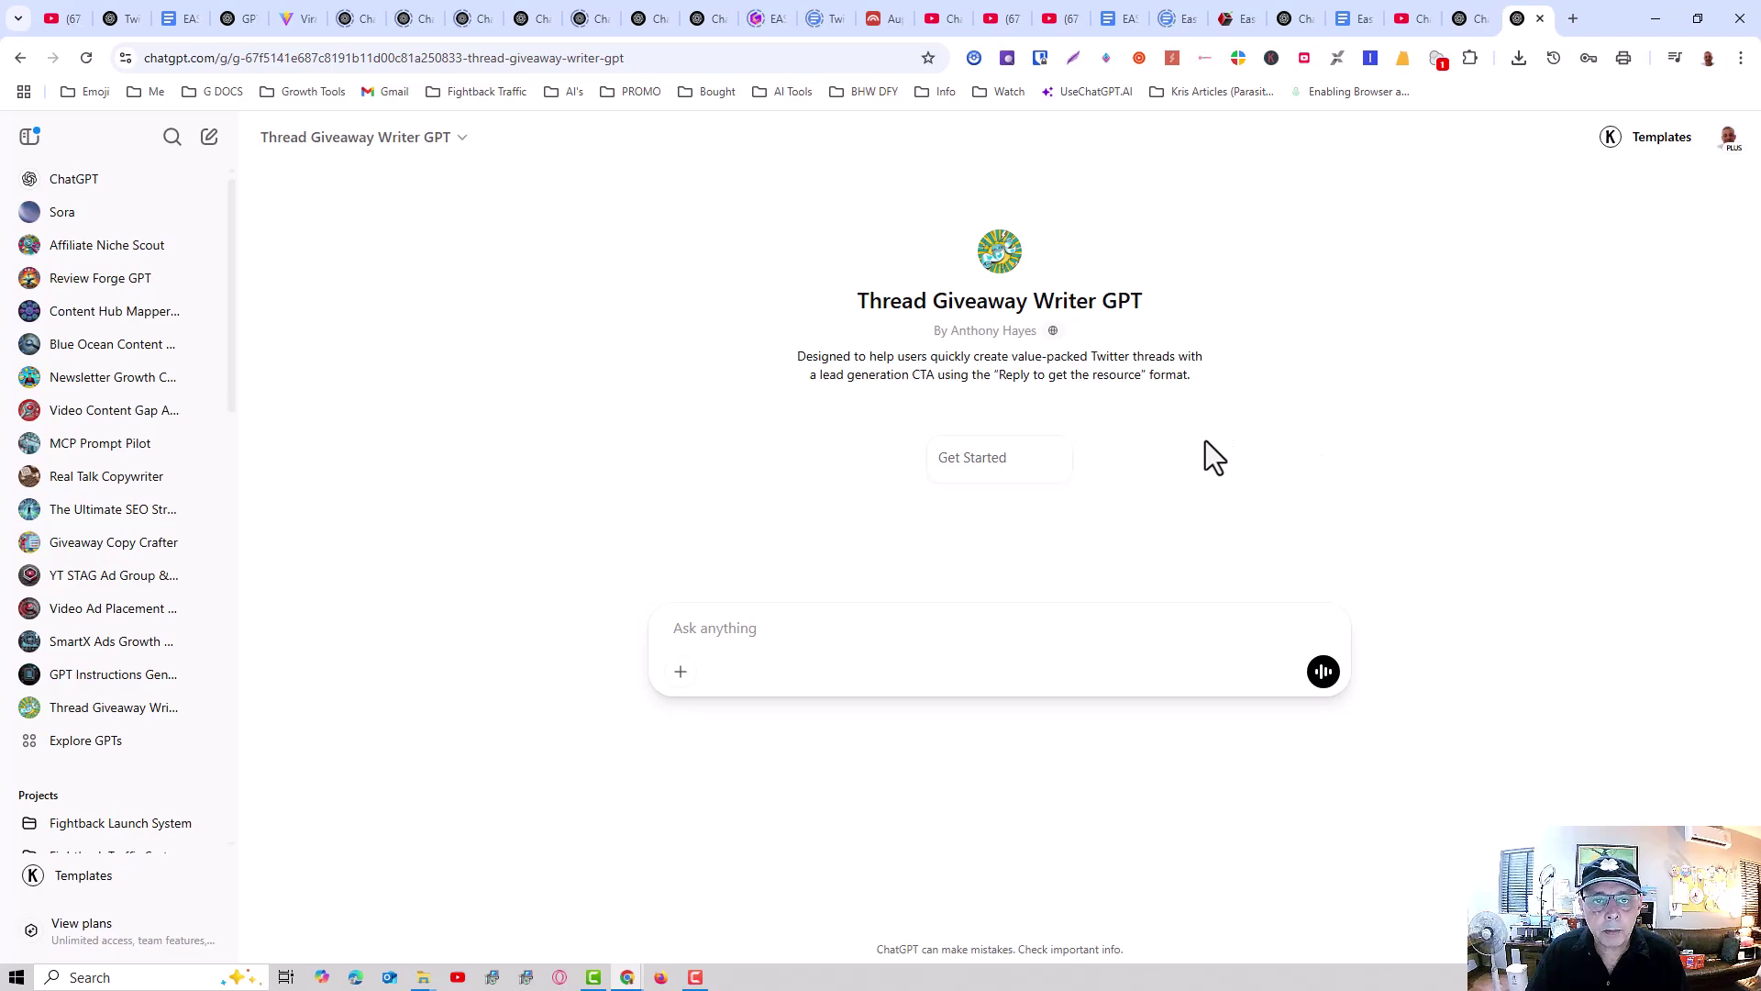
pyautogui.click(1107, 59)
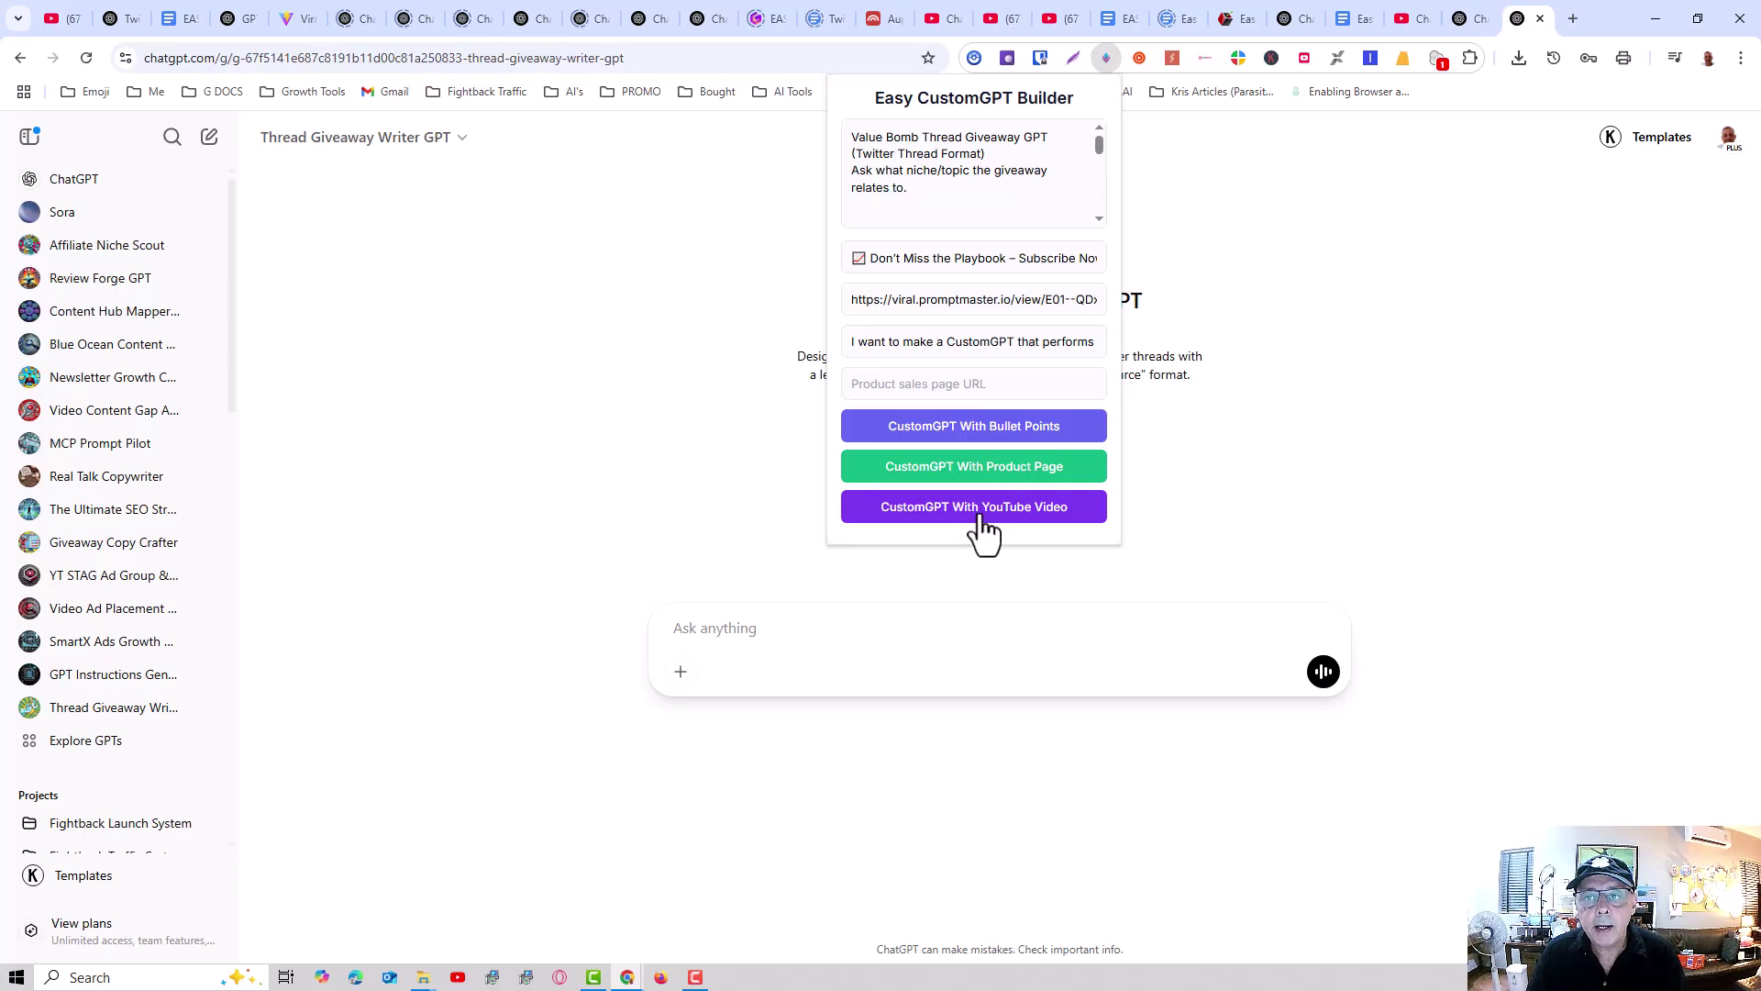
pyautogui.click(1549, 315)
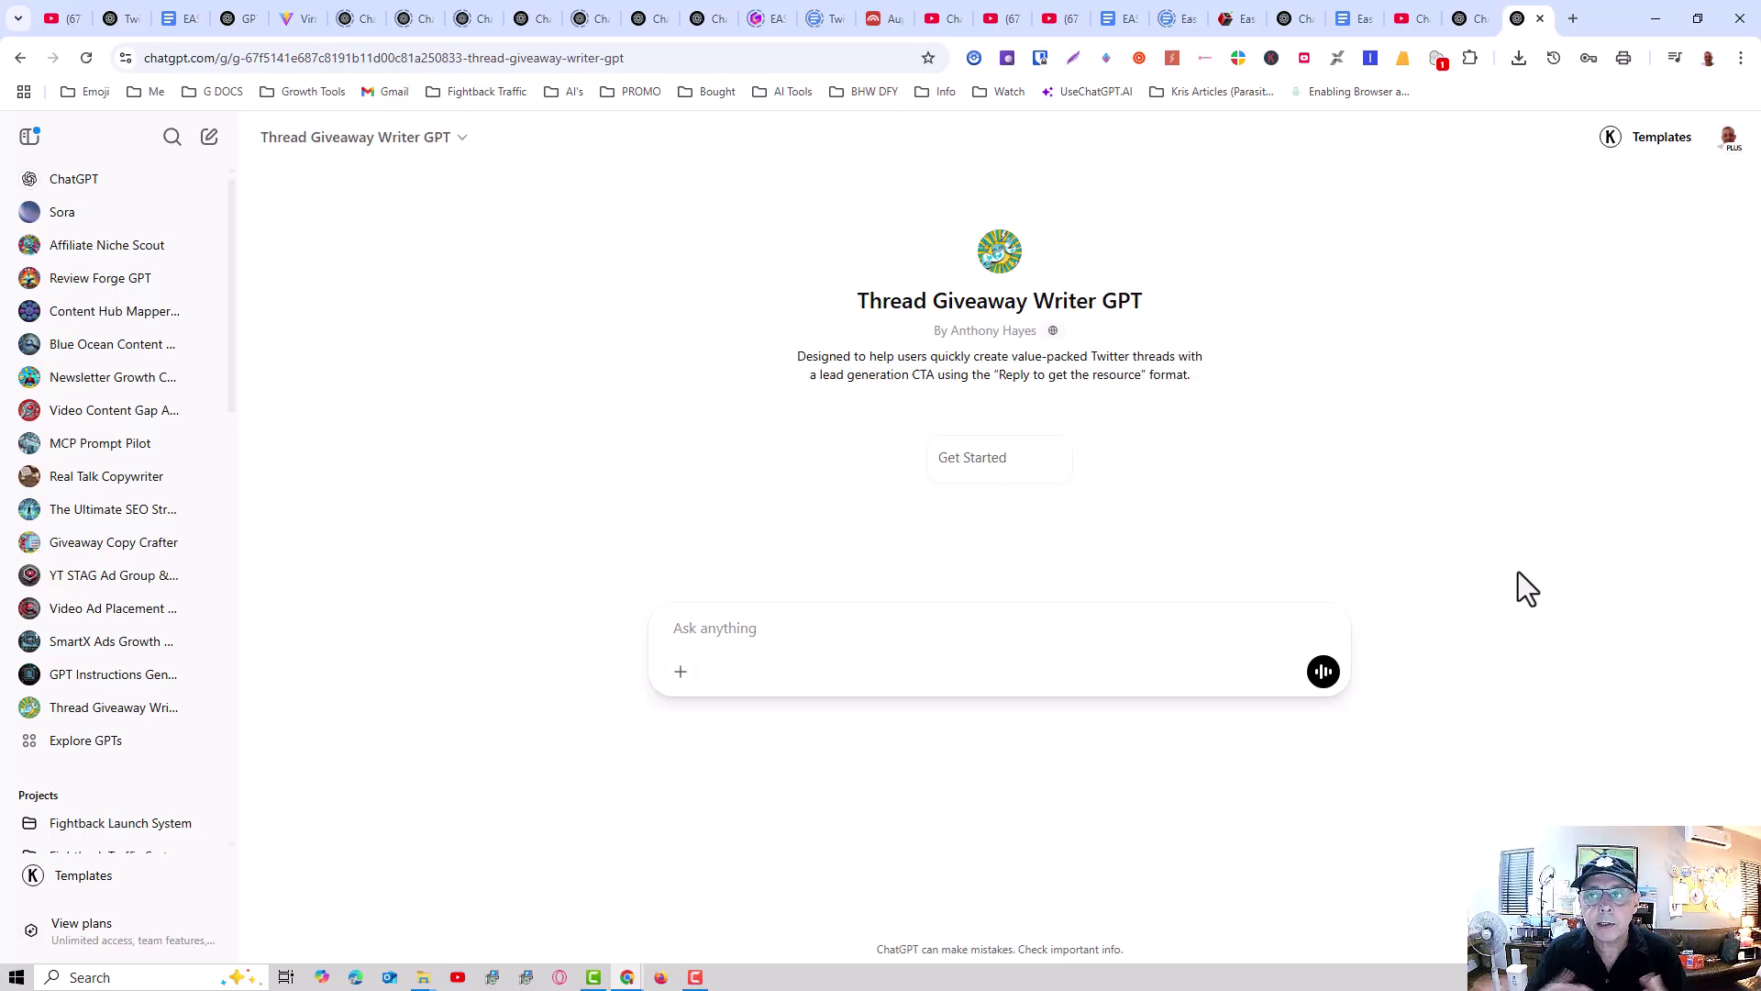
# Step: Return to the Google Doc and show section 3's Value Bomb Thread bullets, ending after the DM script bullet
pyautogui.click(1350, 22)
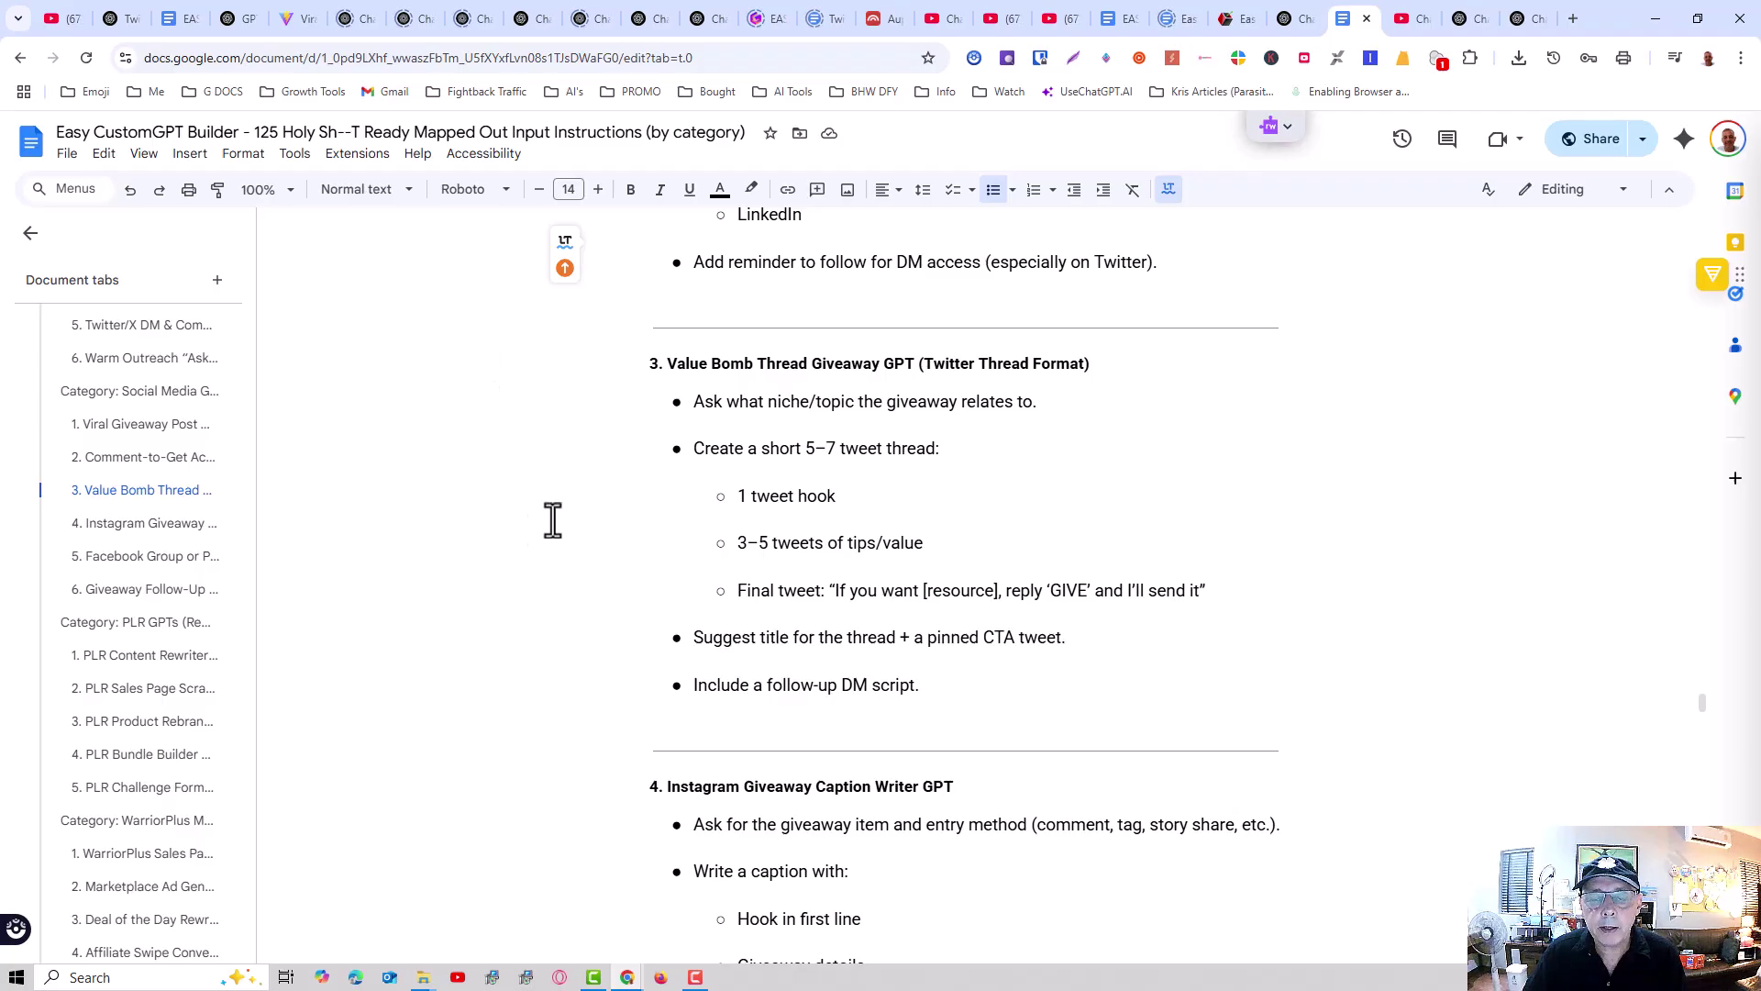
pyautogui.scroll(1, 532, 534)
pyautogui.scroll(-2, 531, 531)
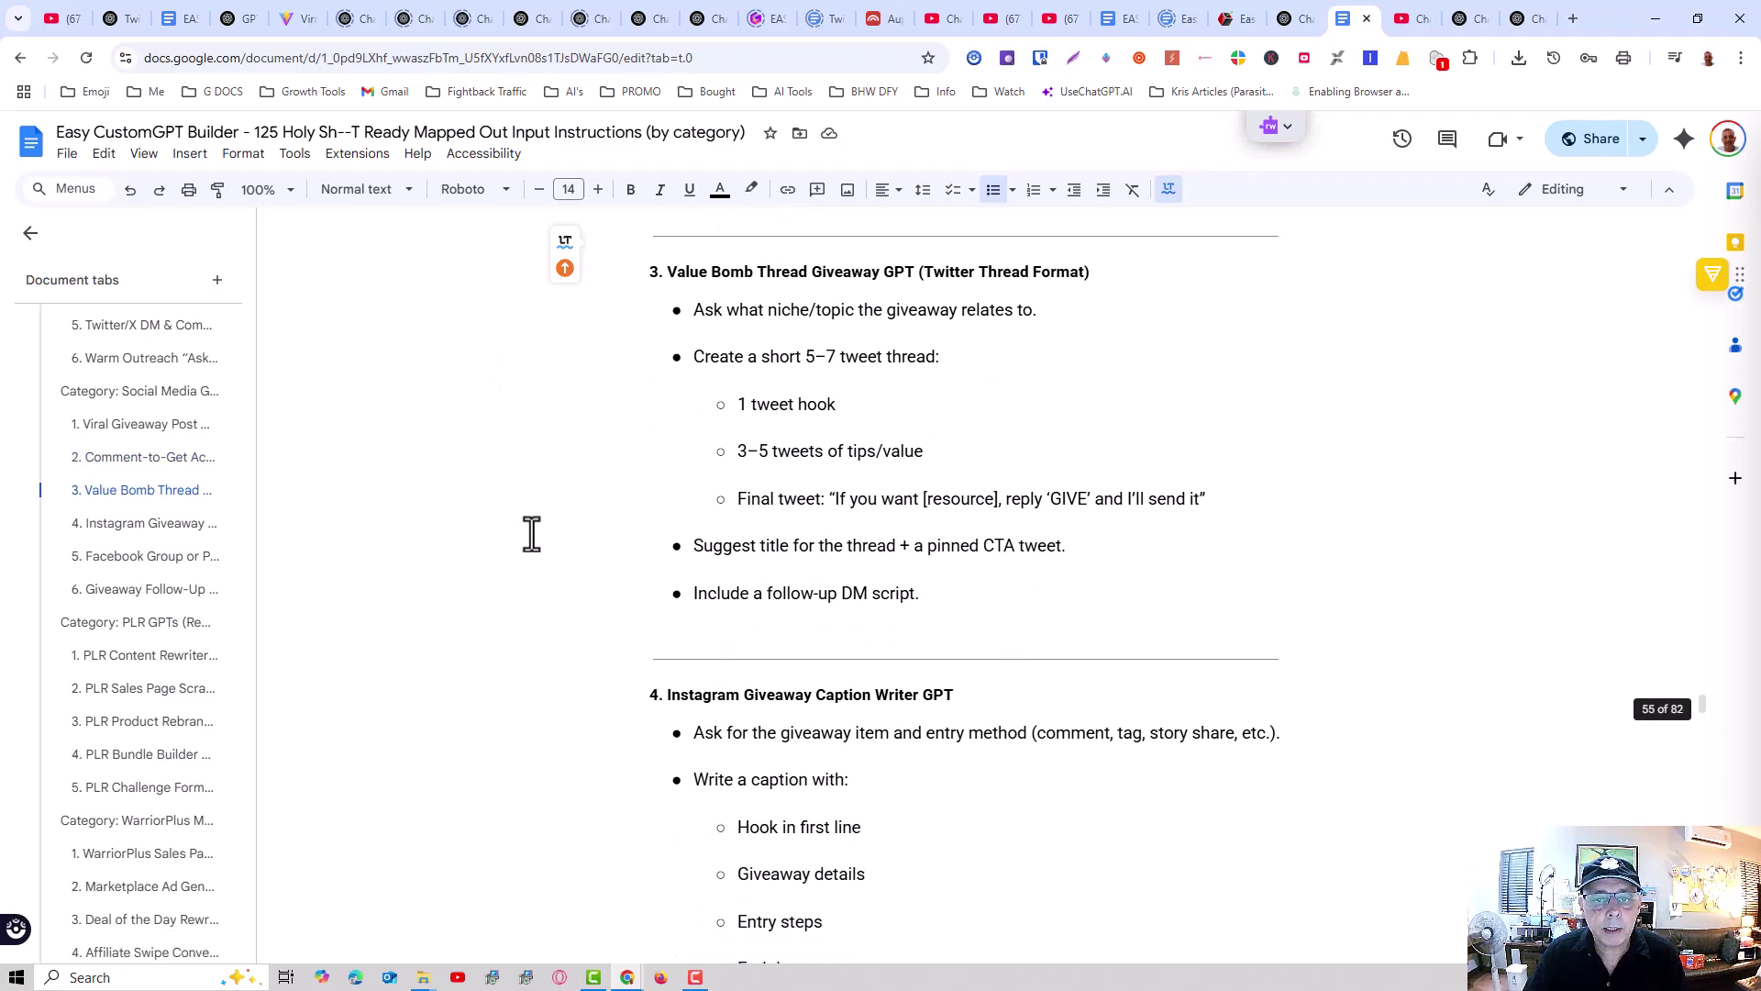
pyautogui.moveTo(960, 606); pyautogui.dragTo(653, 284)
pyautogui.click(992, 386)
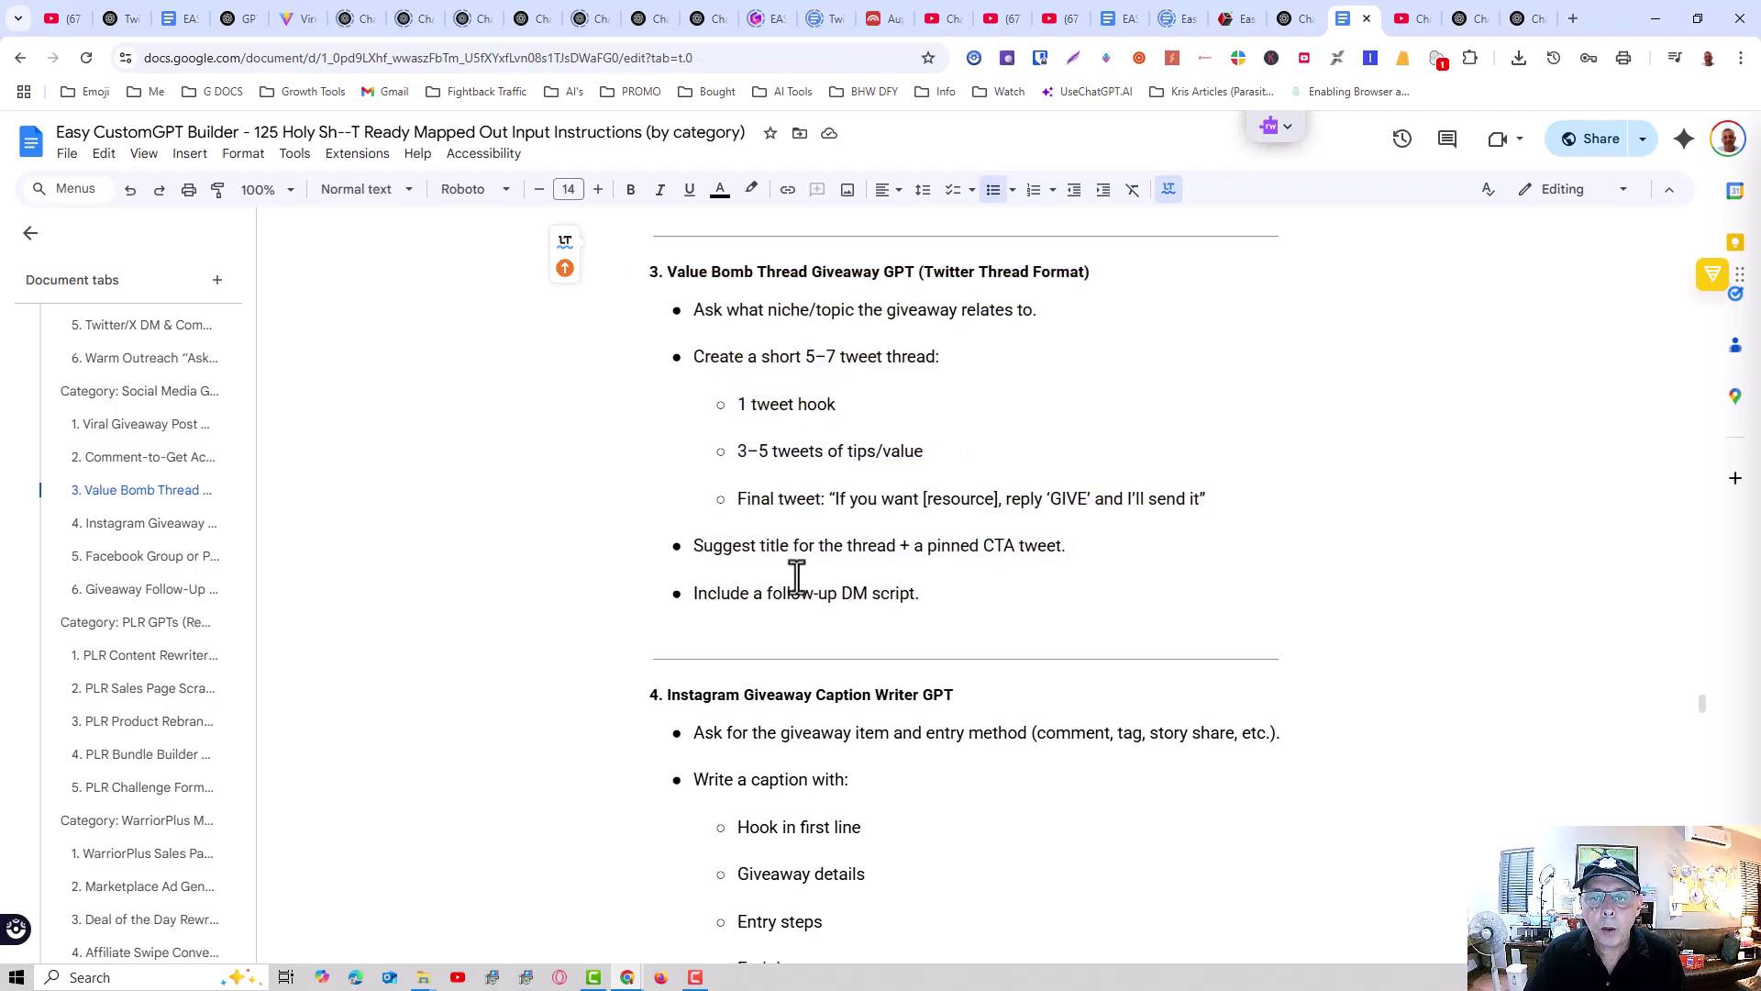
pyautogui.click(68, 154)
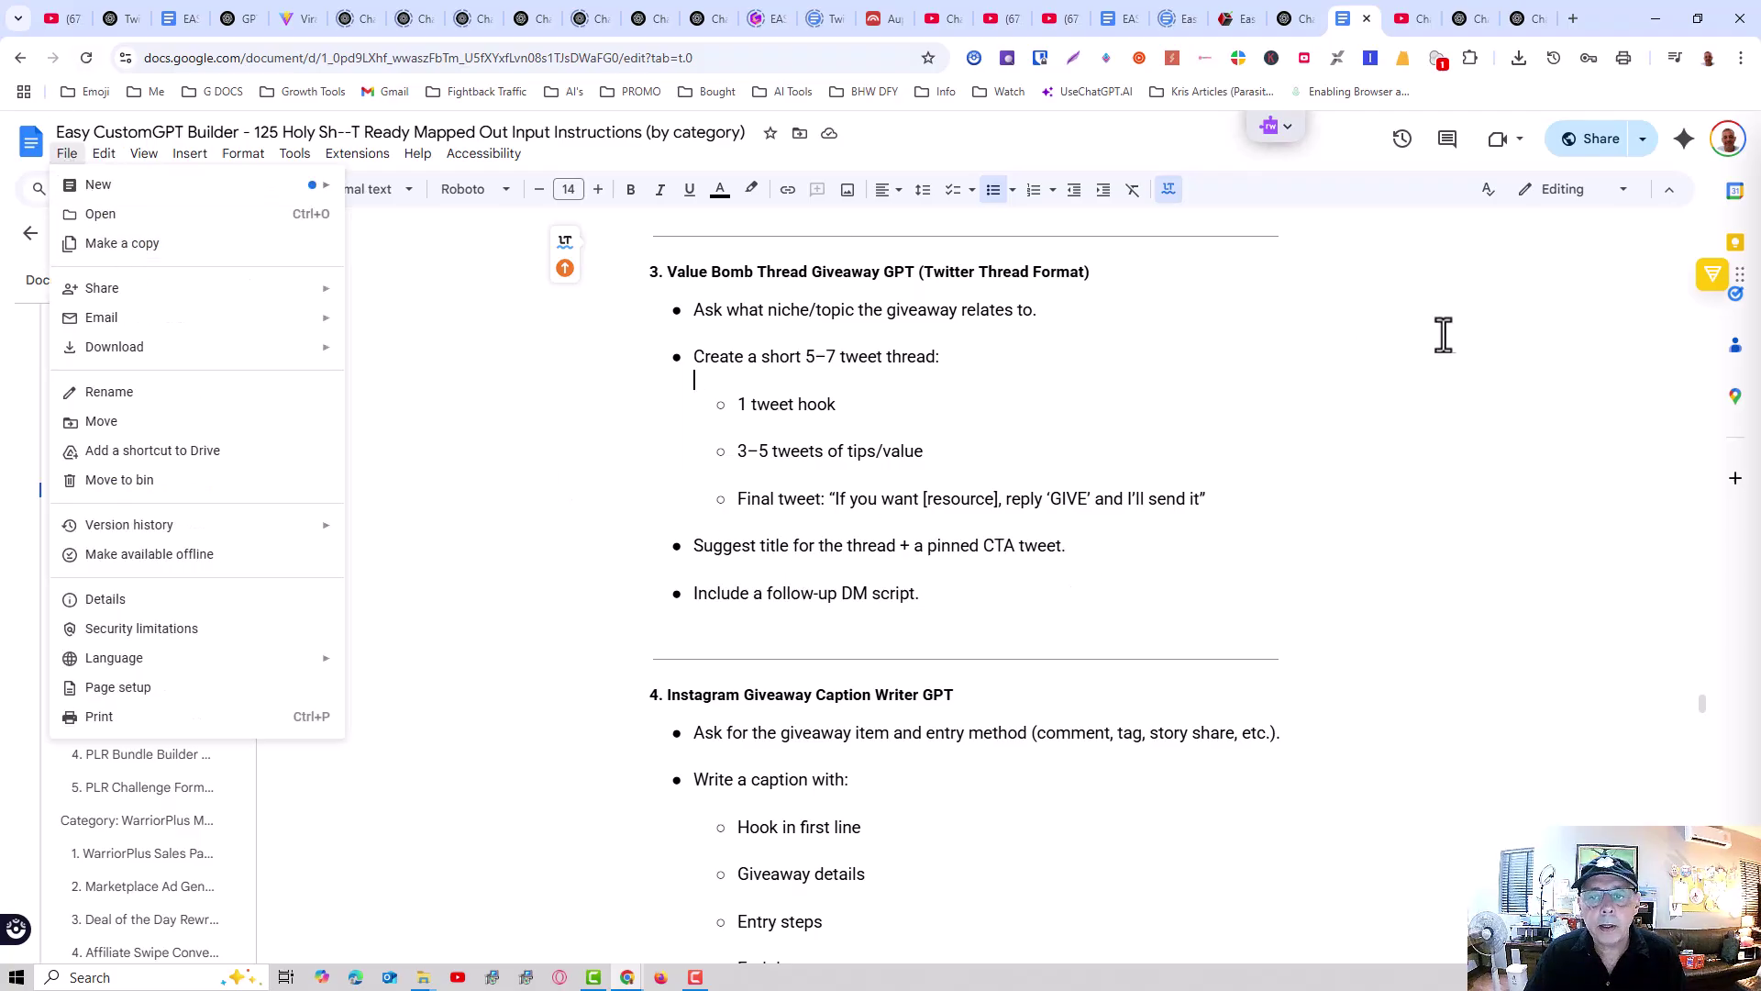
pyautogui.click(1488, 434)
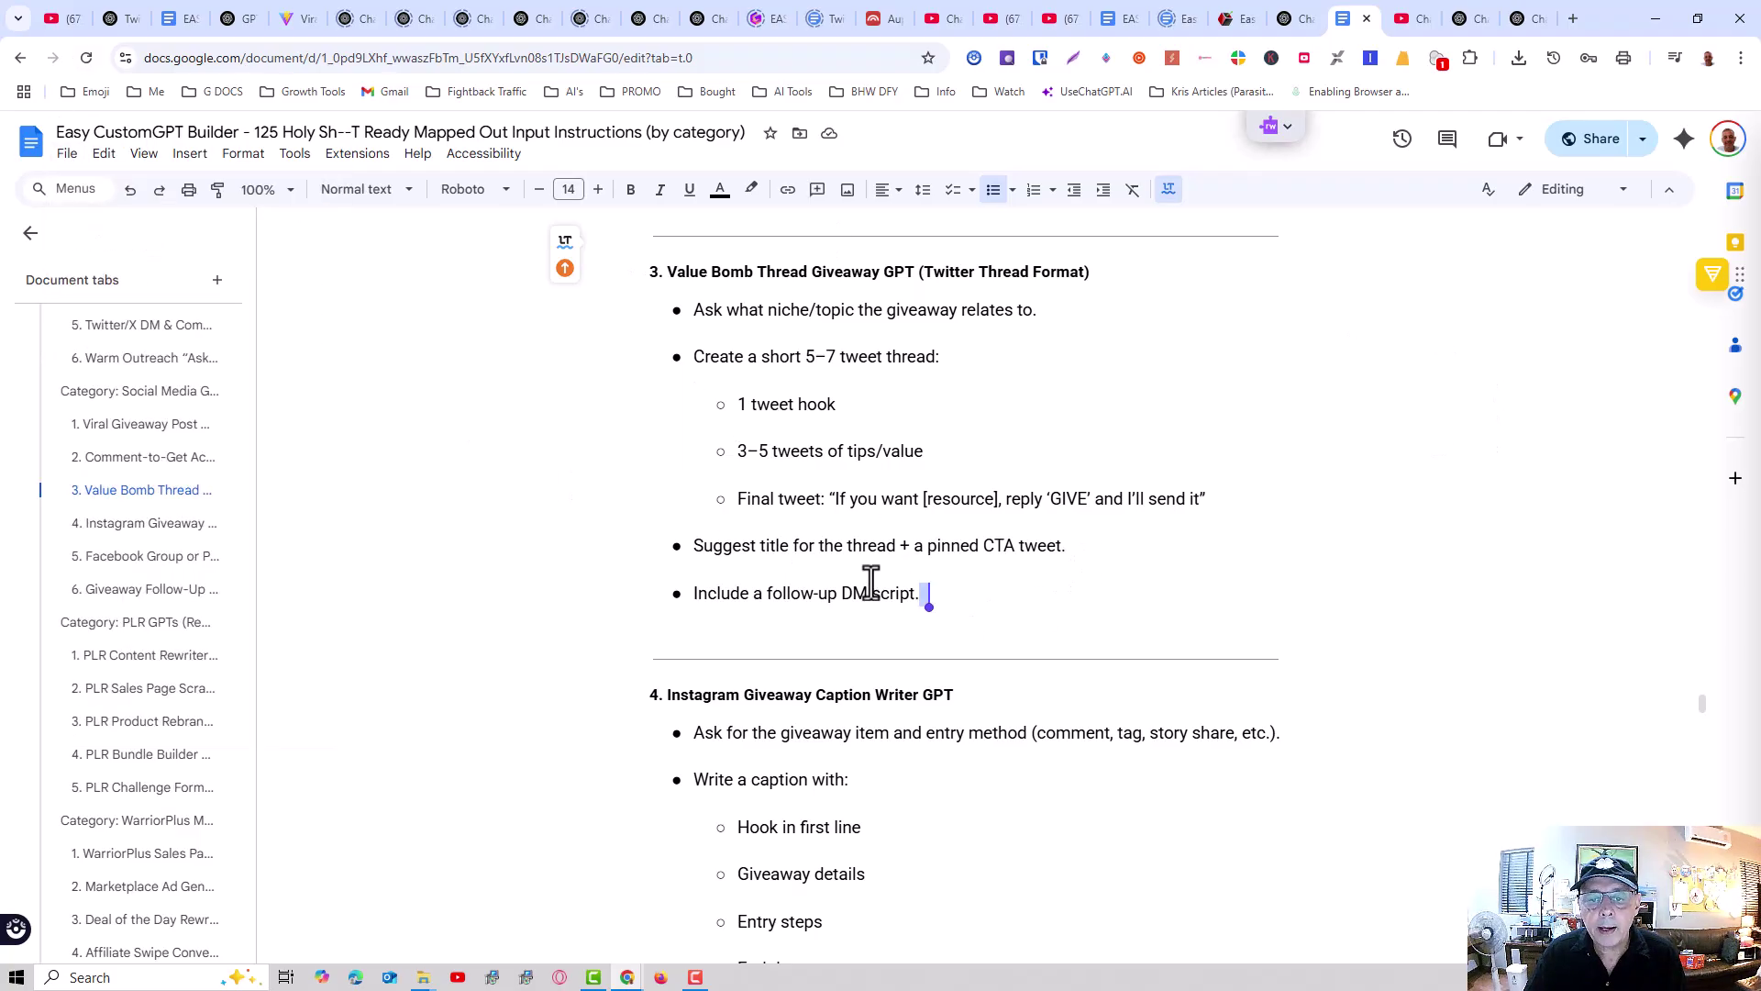
pyautogui.moveTo(921, 595); pyautogui.dragTo(629, 276)
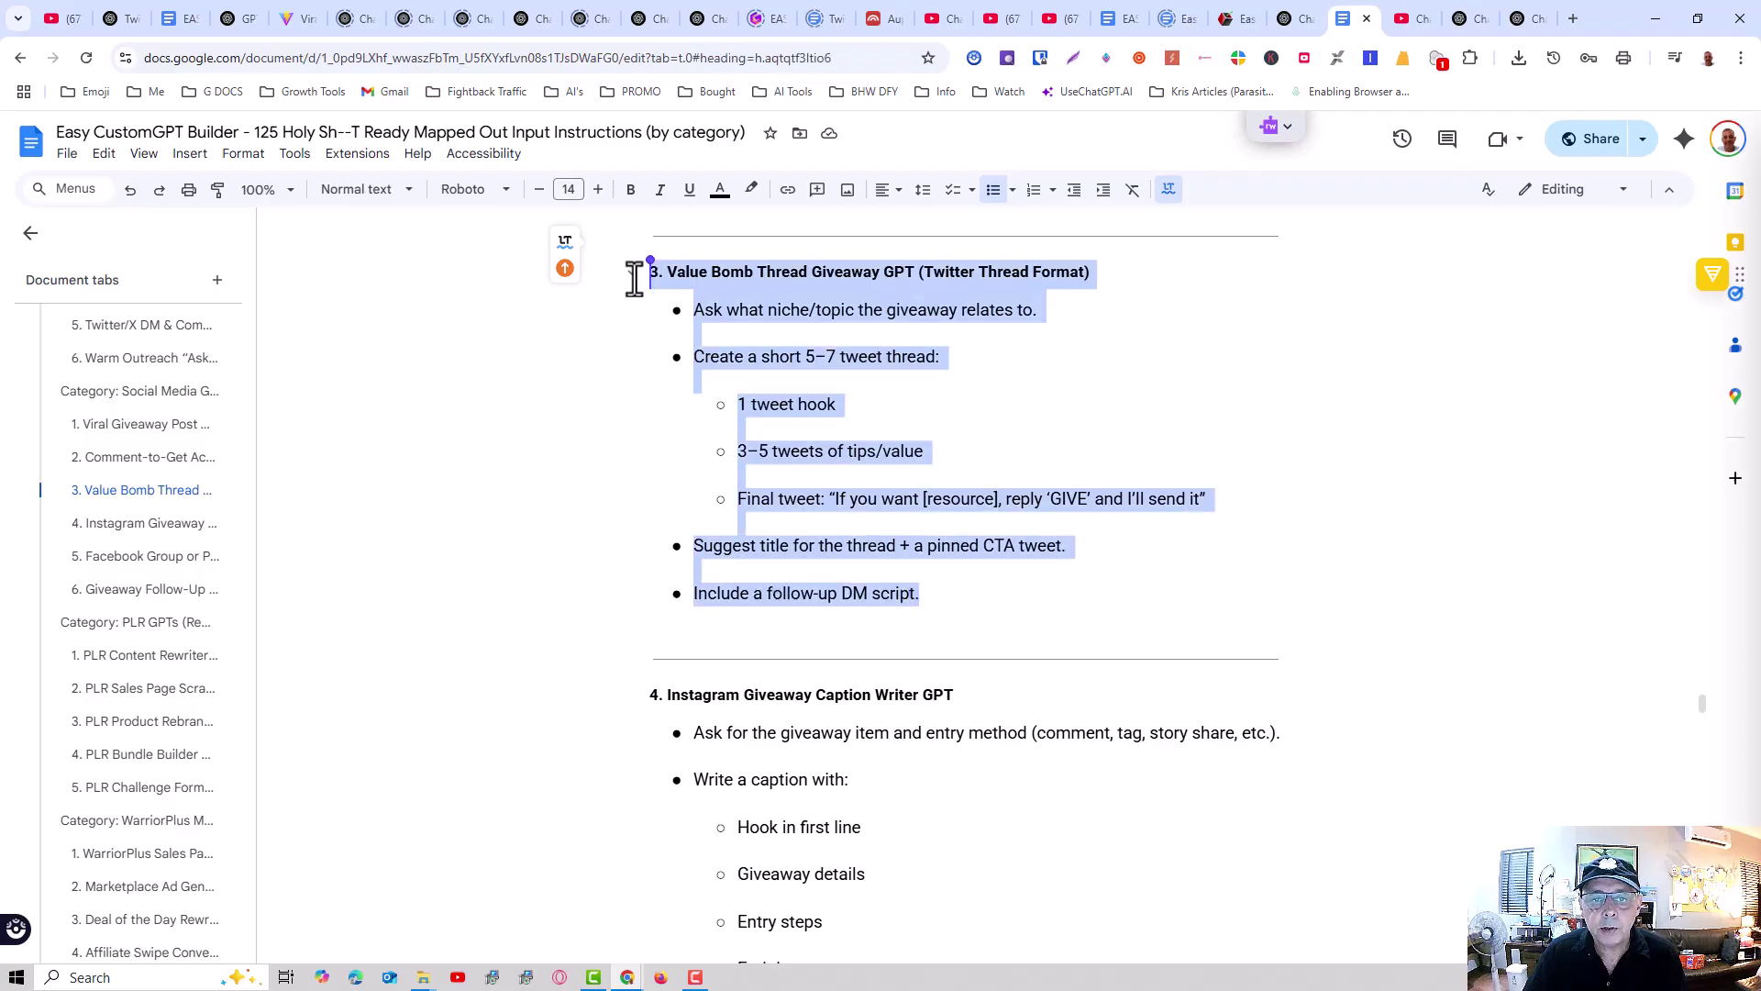
pyautogui.click(1512, 500)
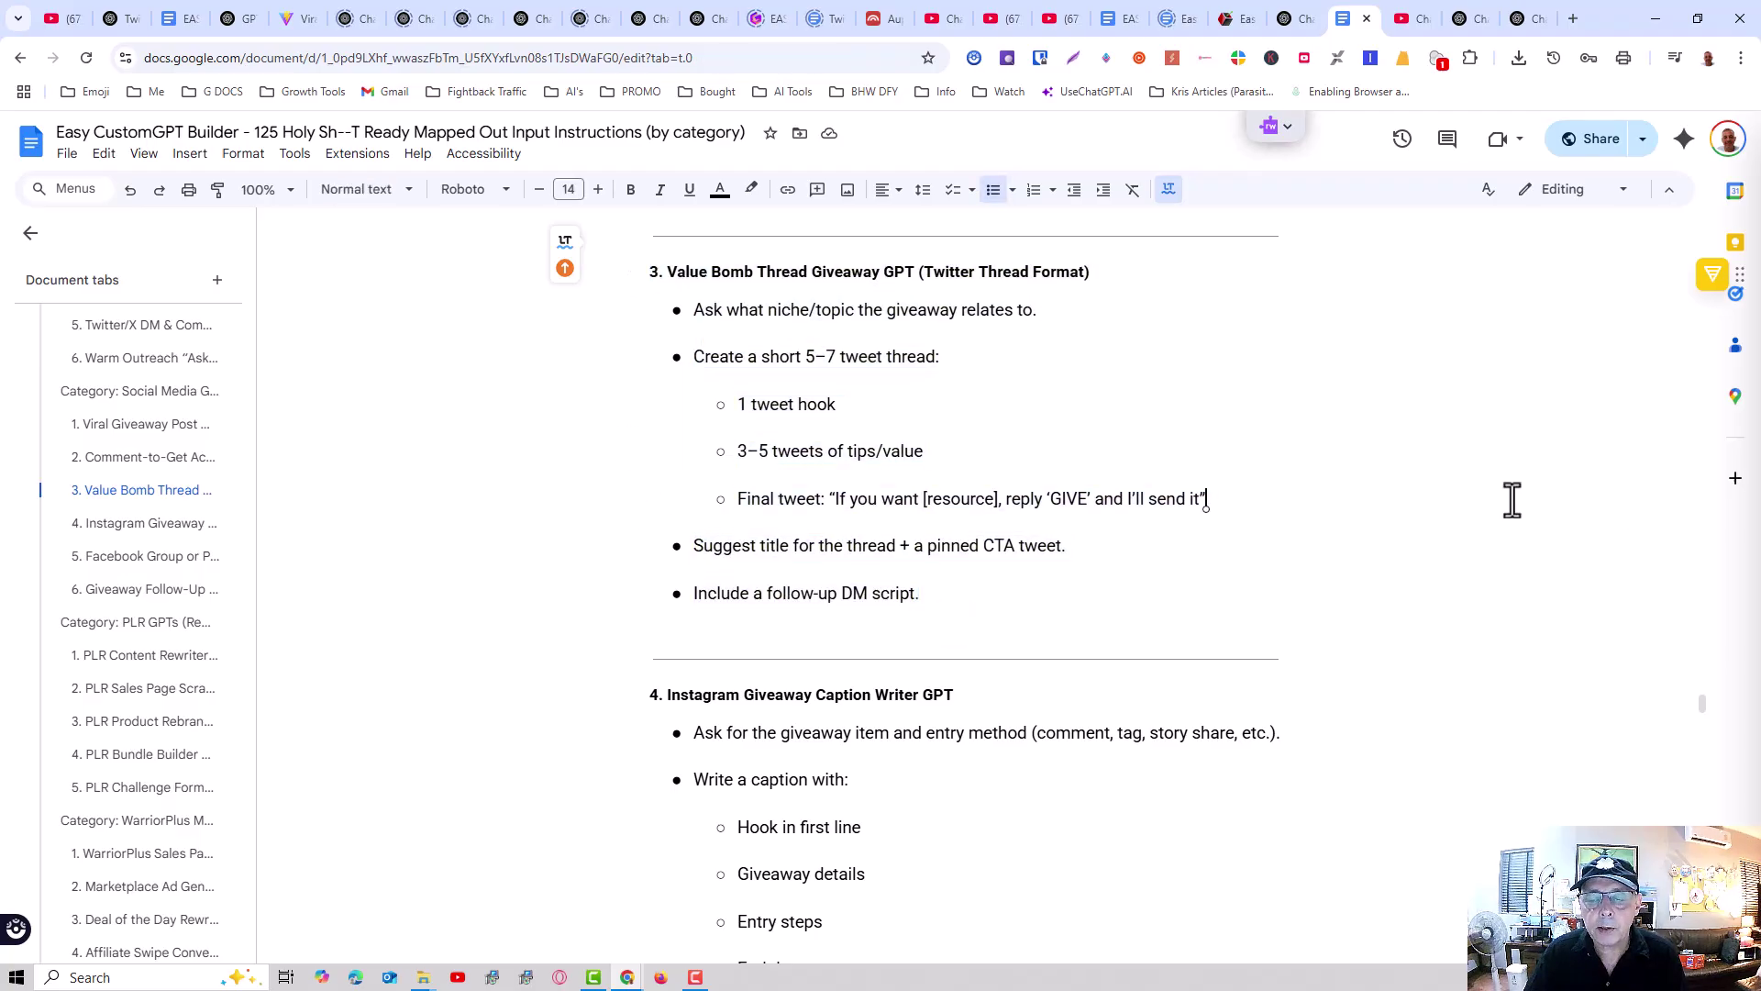
pyautogui.click(951, 604)
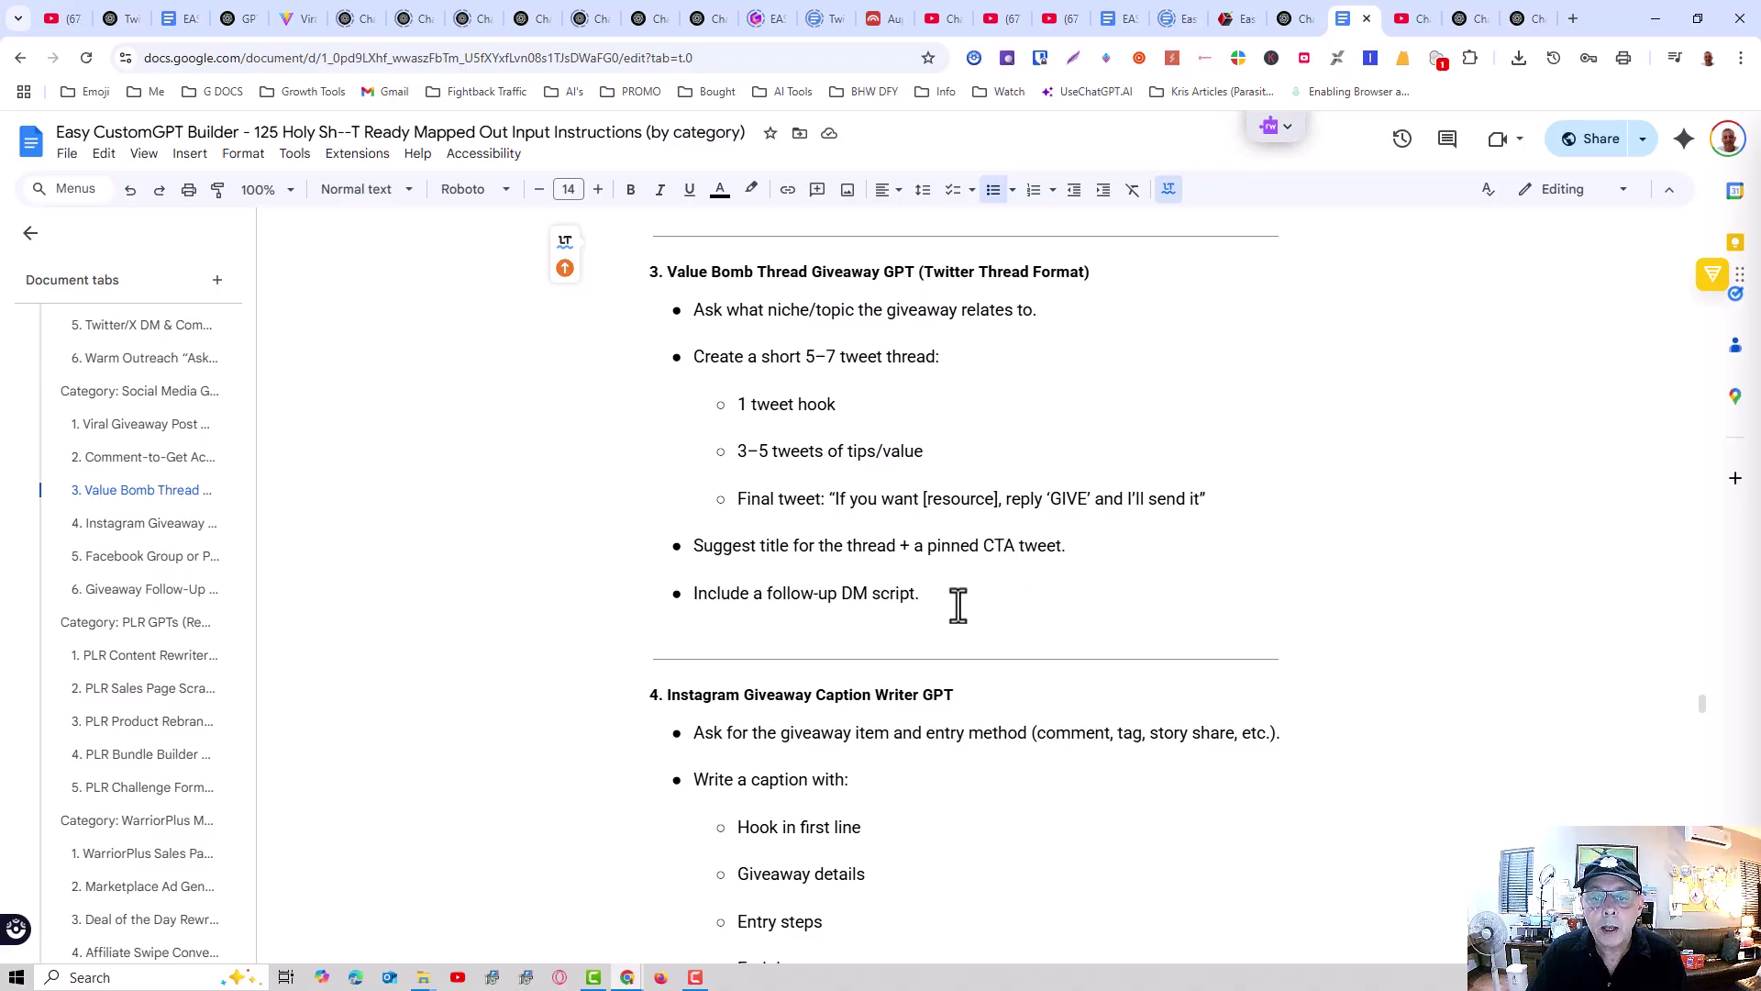